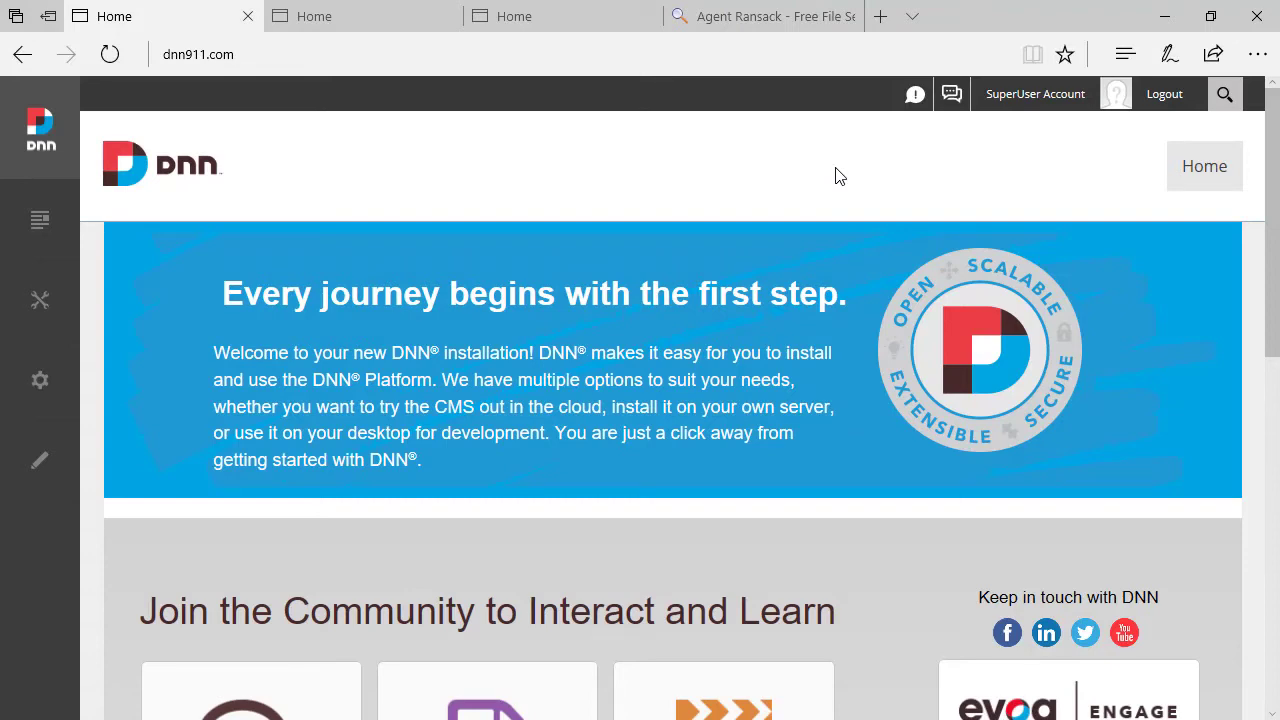
# Compare the site's Terms and Privacy pages, then return to the Home tab
pyautogui.scroll(-10, 836, 185)
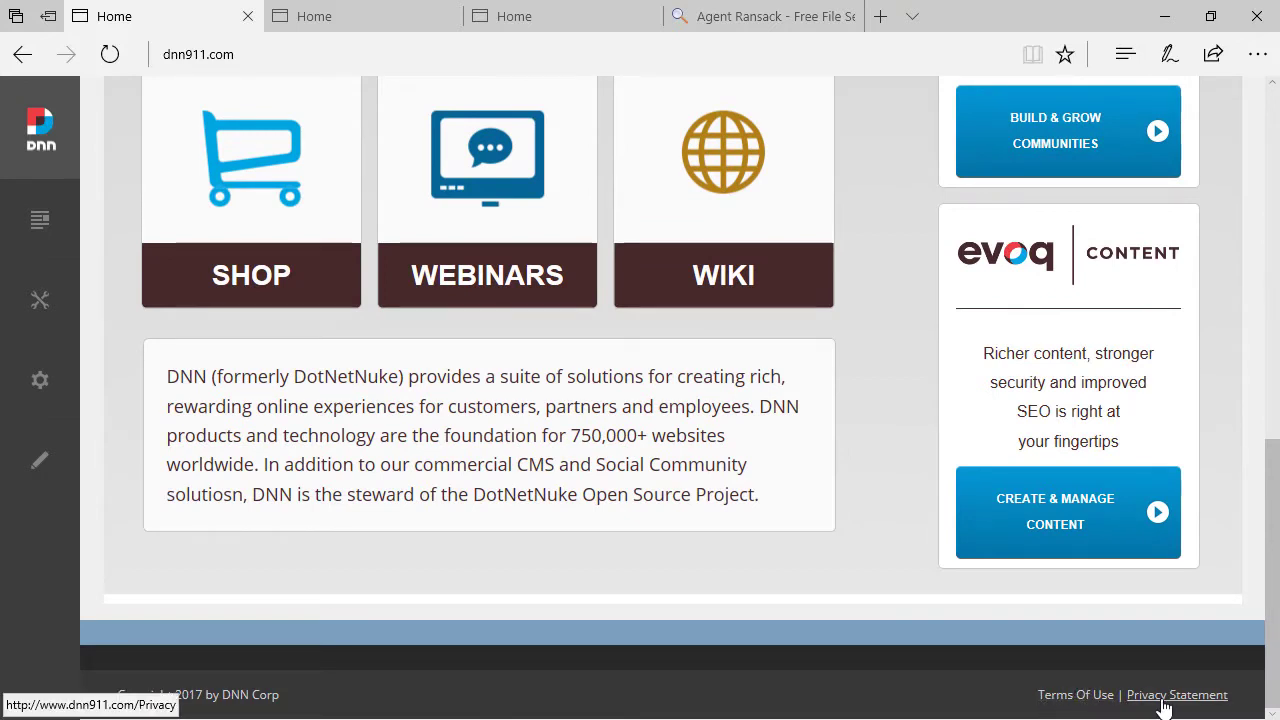
pyautogui.click(330, 18)
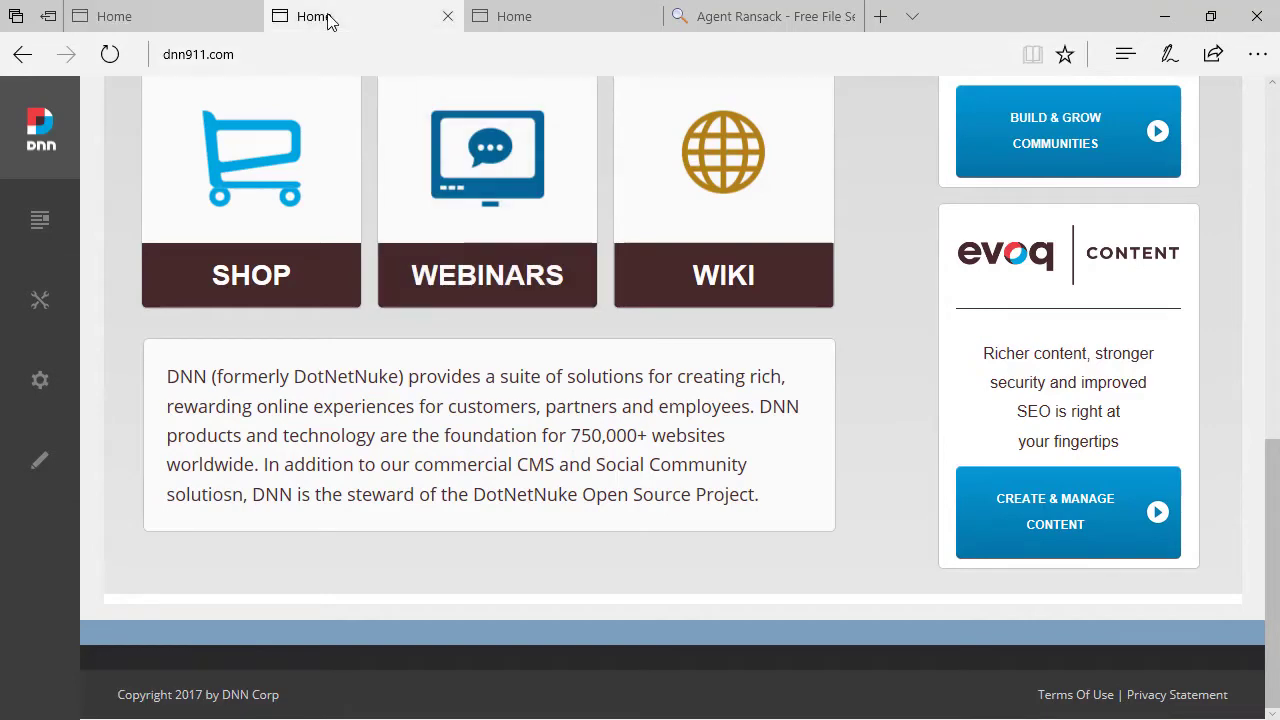
pyautogui.click(522, 28)
pyautogui.click(368, 22)
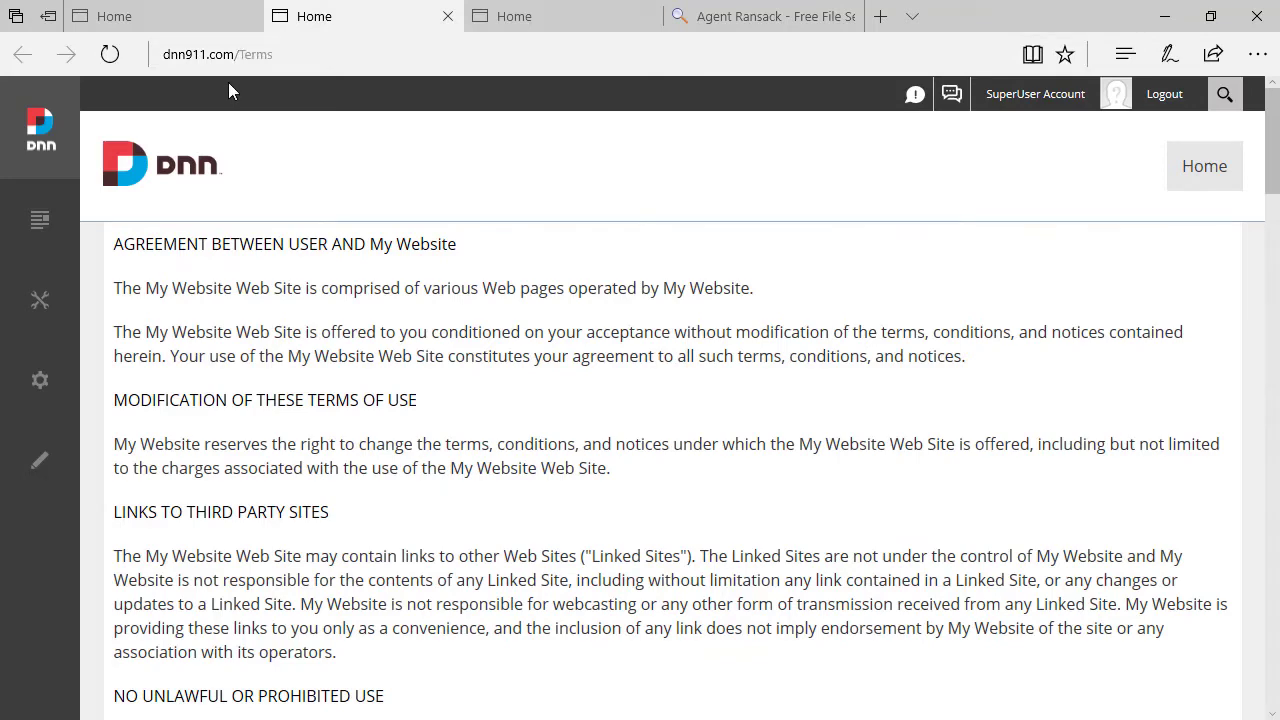
pyautogui.click(168, 26)
# In Site Settings > Languages, start translating English (United States) resources
pyautogui.moveTo(41, 385)
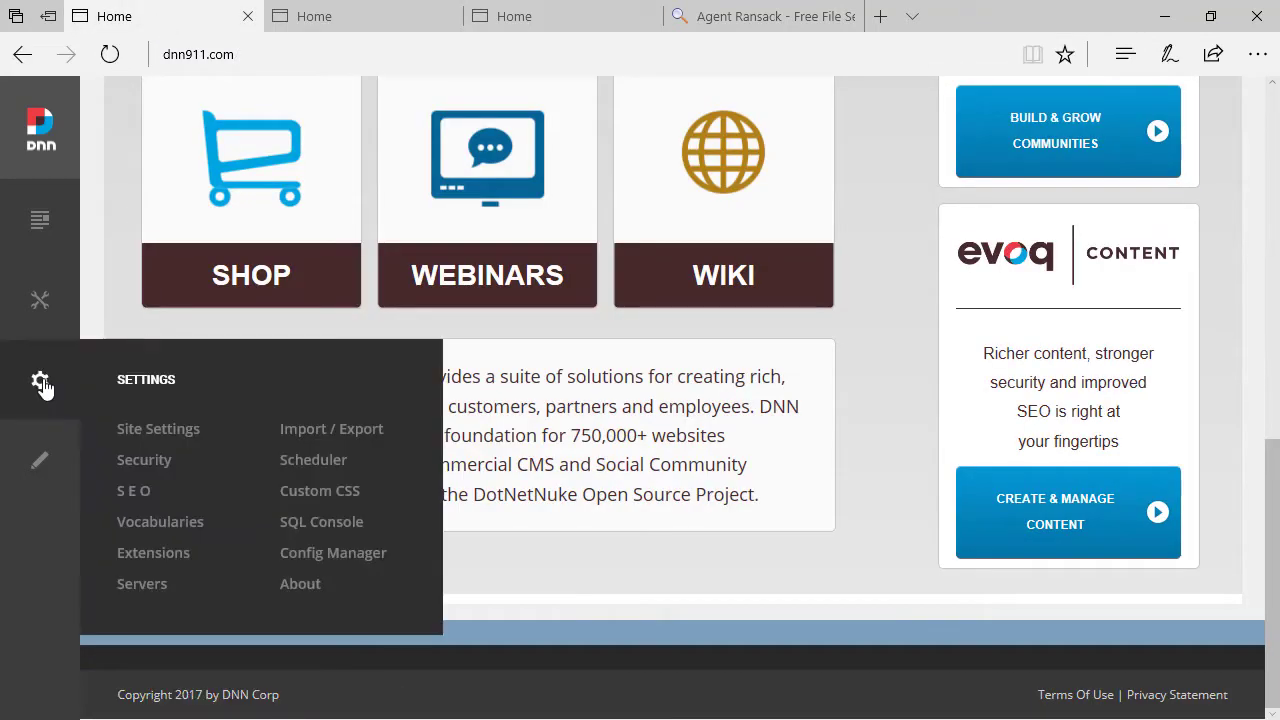
pyautogui.click(160, 431)
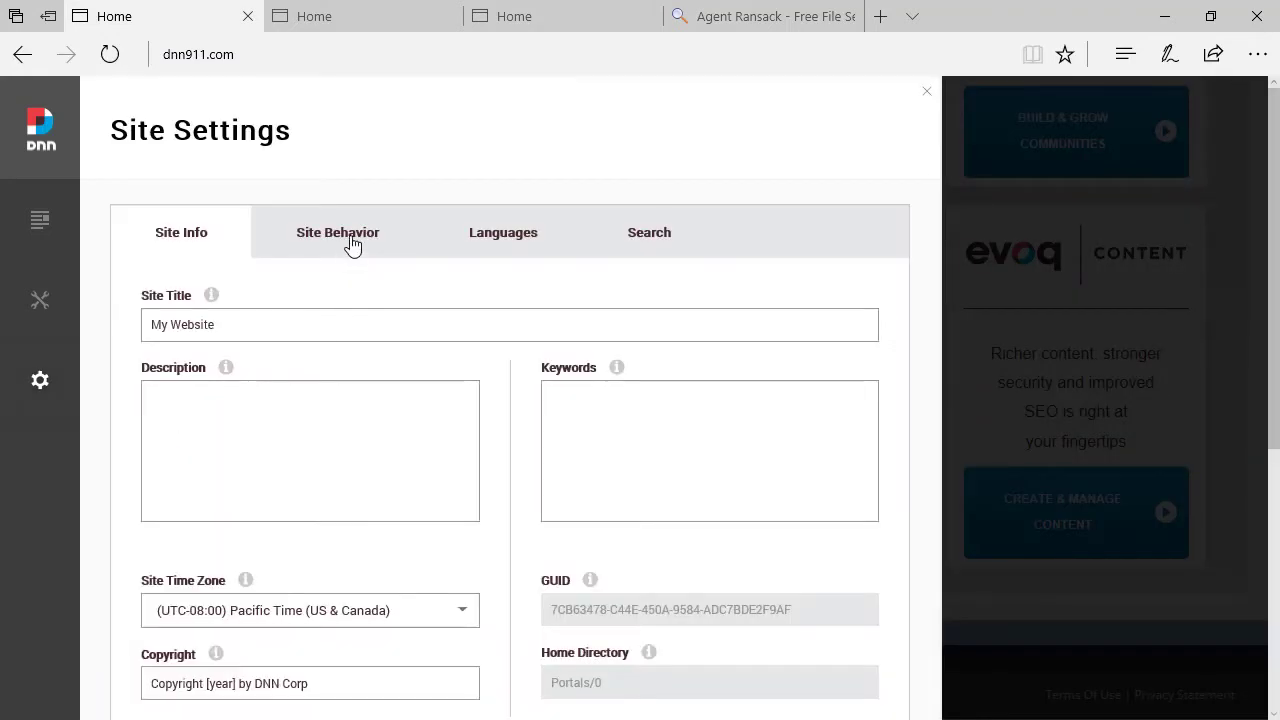
pyautogui.click(506, 240)
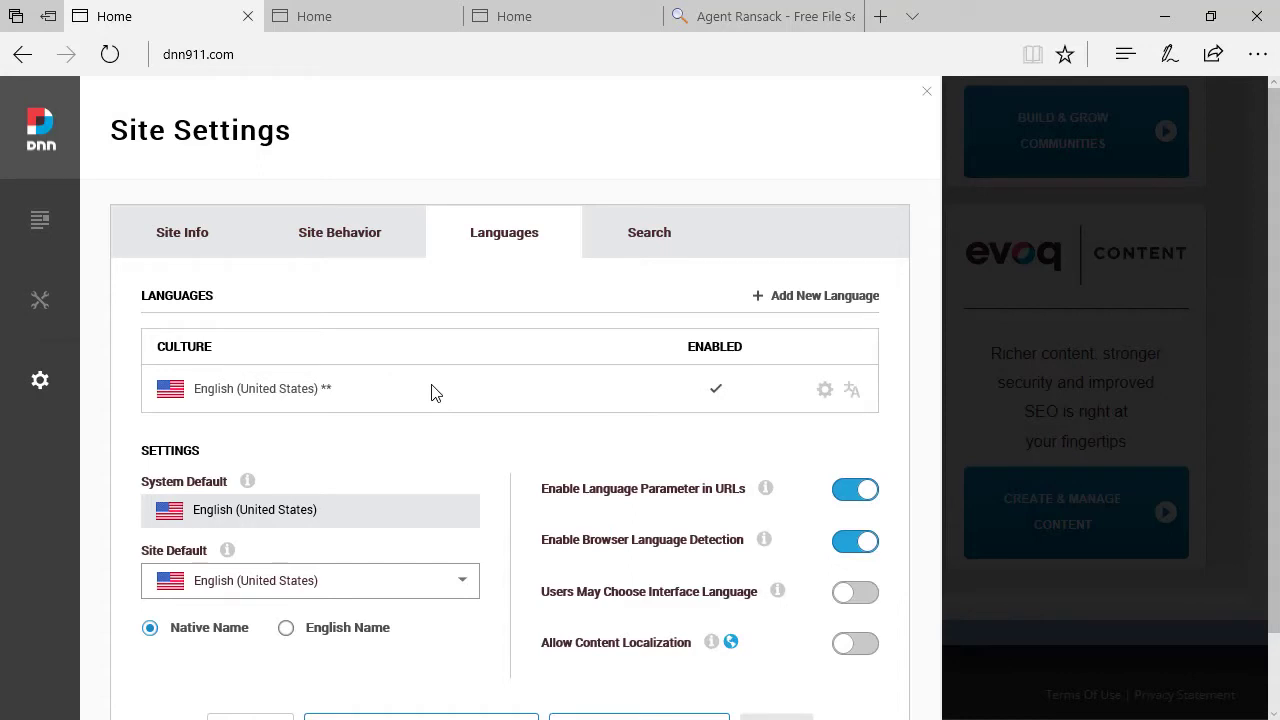
pyautogui.click(851, 391)
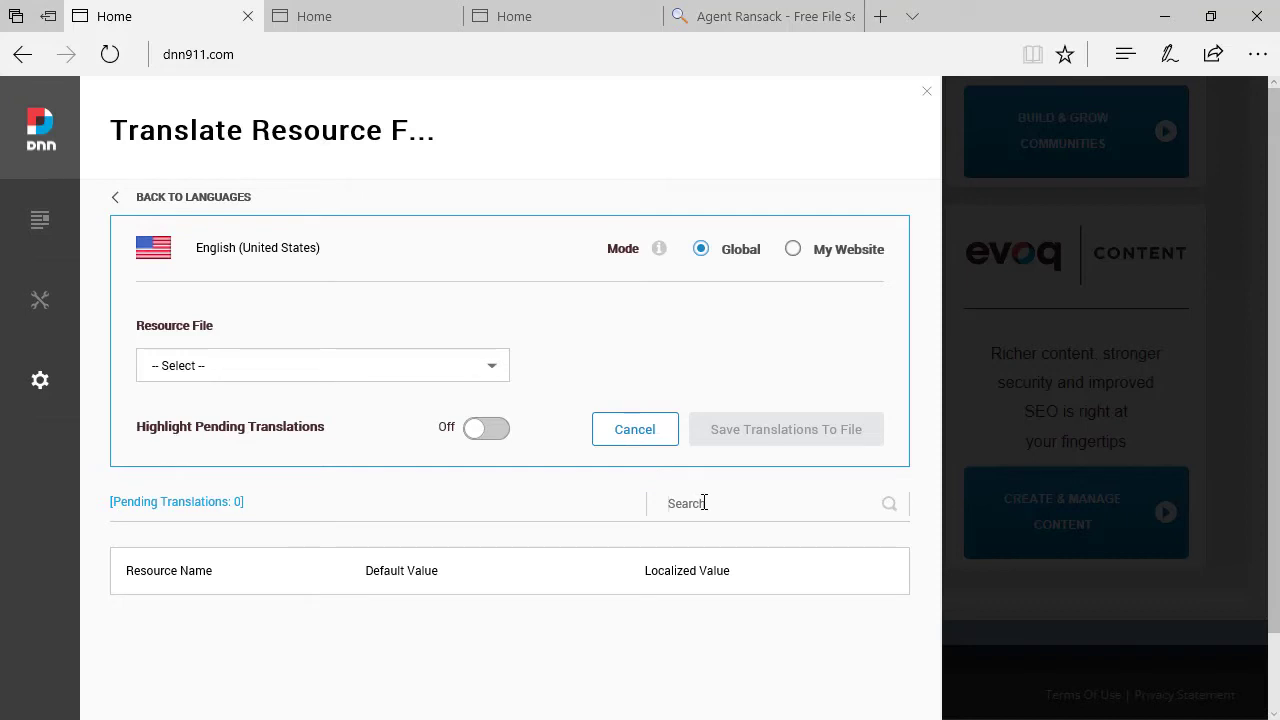
# Load Global Resources > FileUpload.resx as the resource file to translate
pyautogui.click(471, 369)
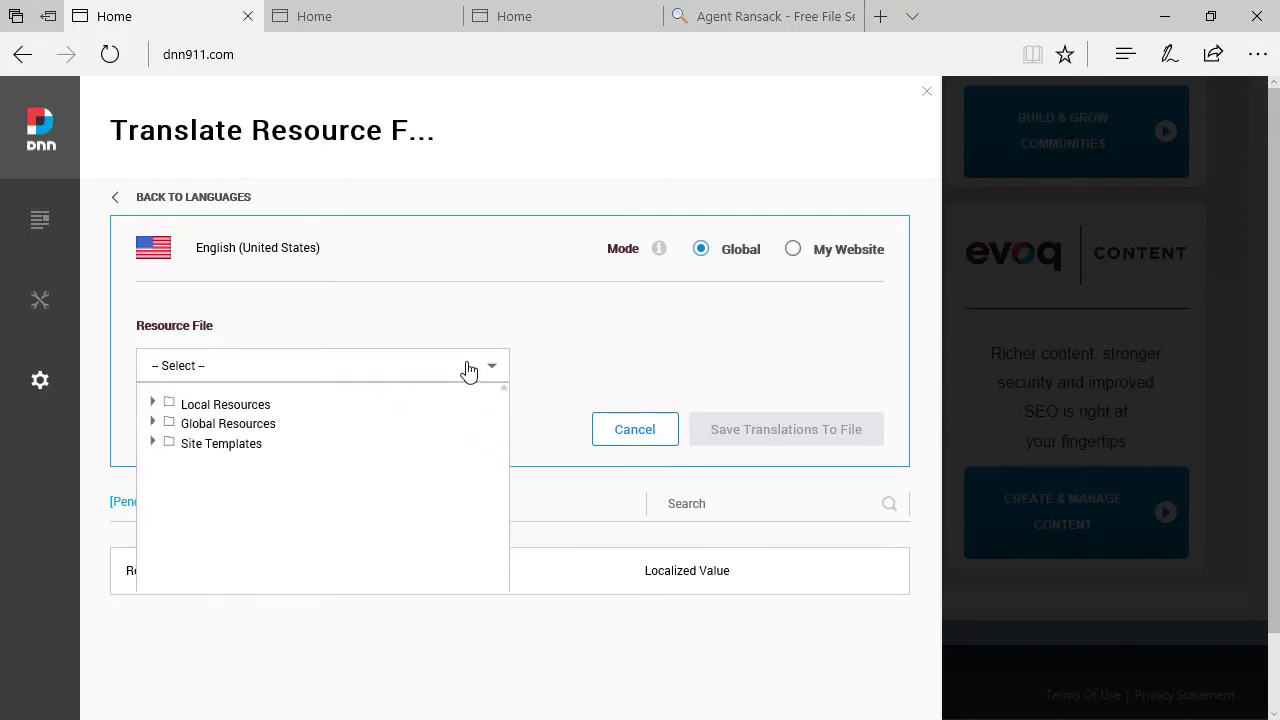
pyautogui.click(155, 424)
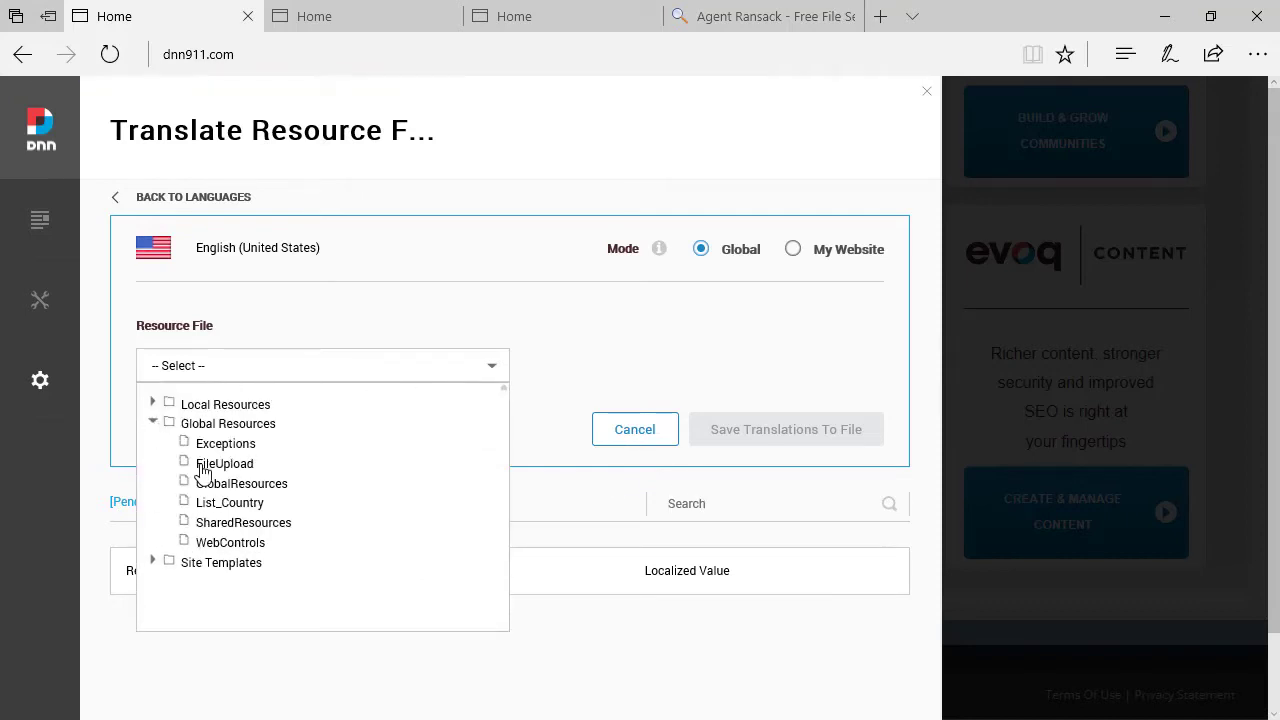
pyautogui.click(186, 464)
pyautogui.click(730, 504)
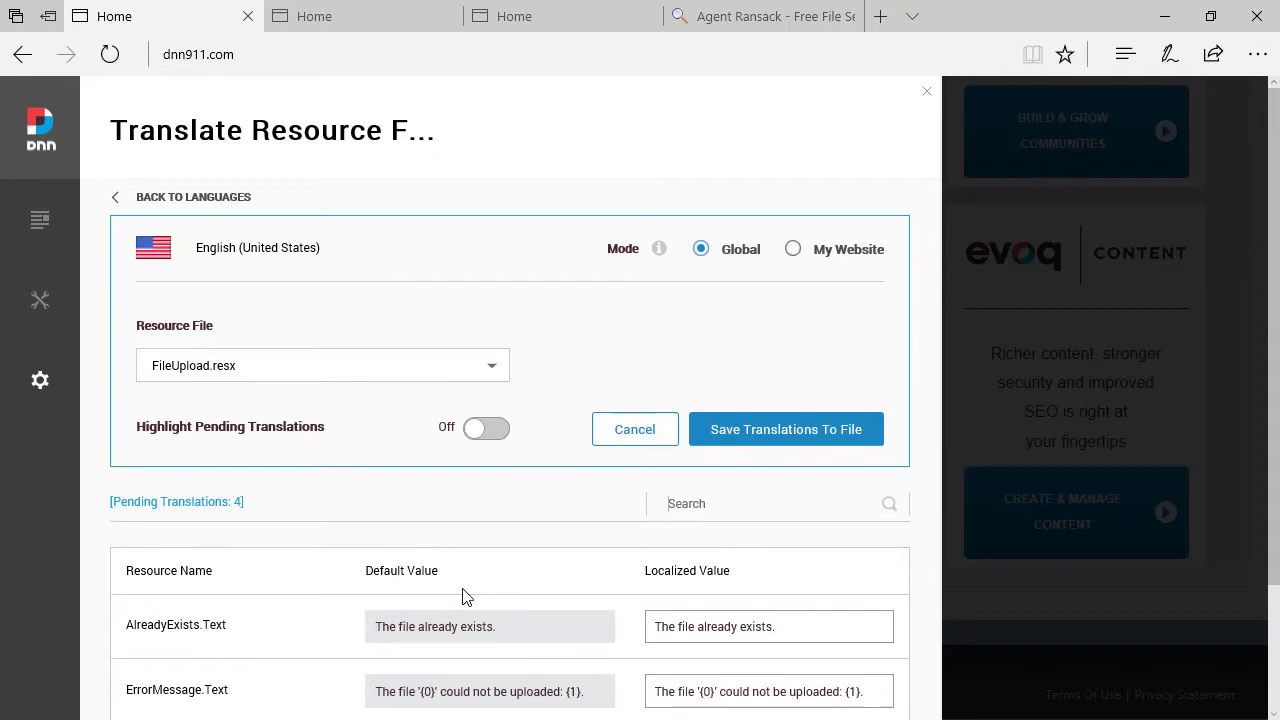
# Copy the words 'AGREEMENT BETWEEN' from the Terms page heading
pyautogui.click(515, 18)
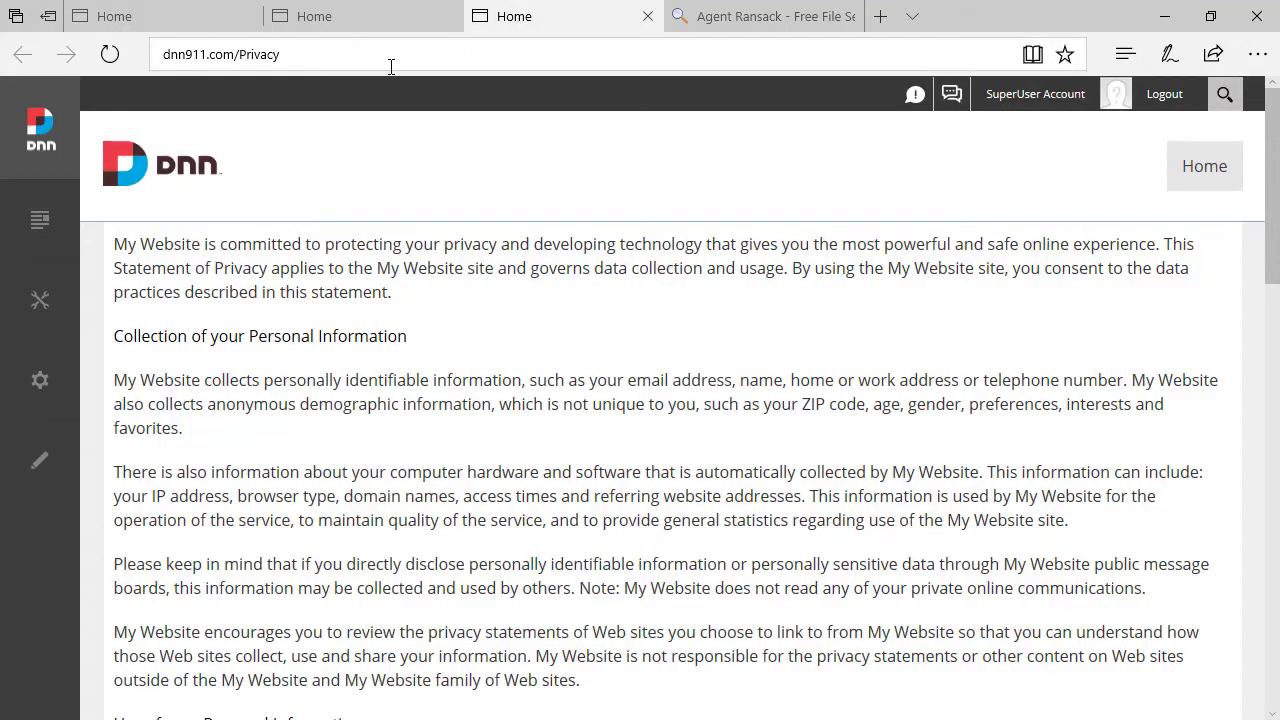
pyautogui.click(348, 14)
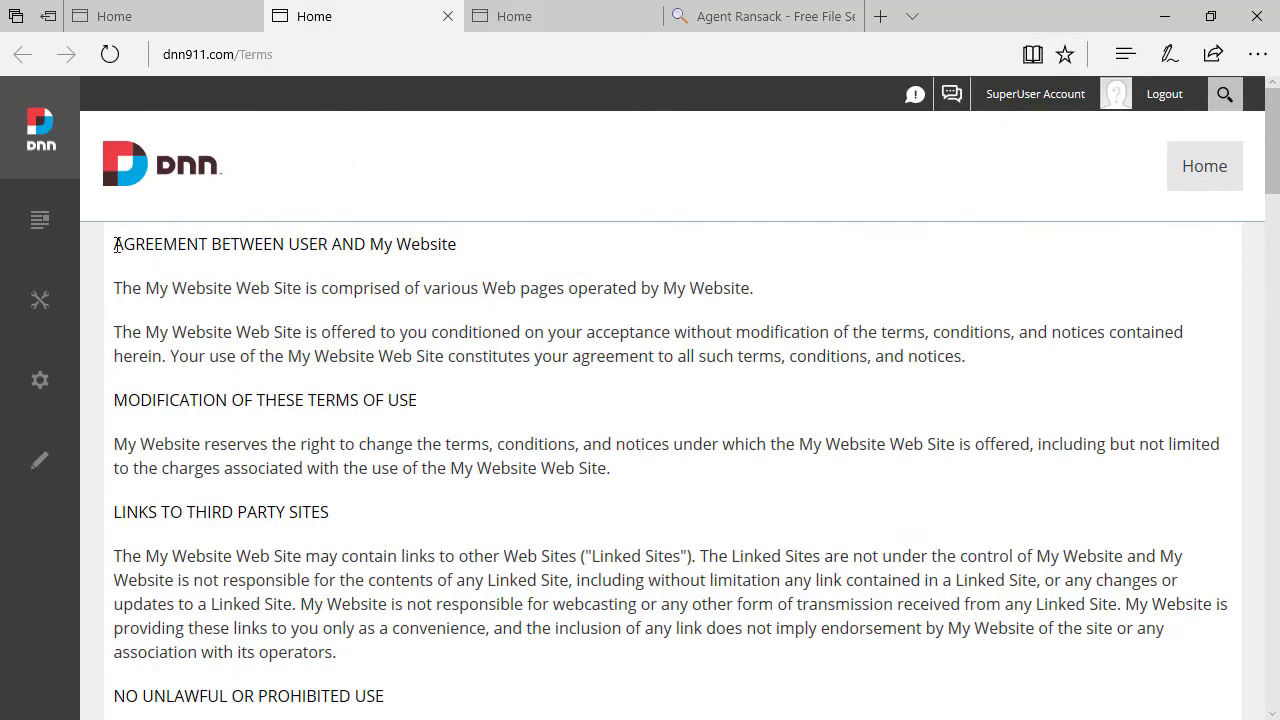
pyautogui.moveTo(116, 245); pyautogui.dragTo(232, 247)
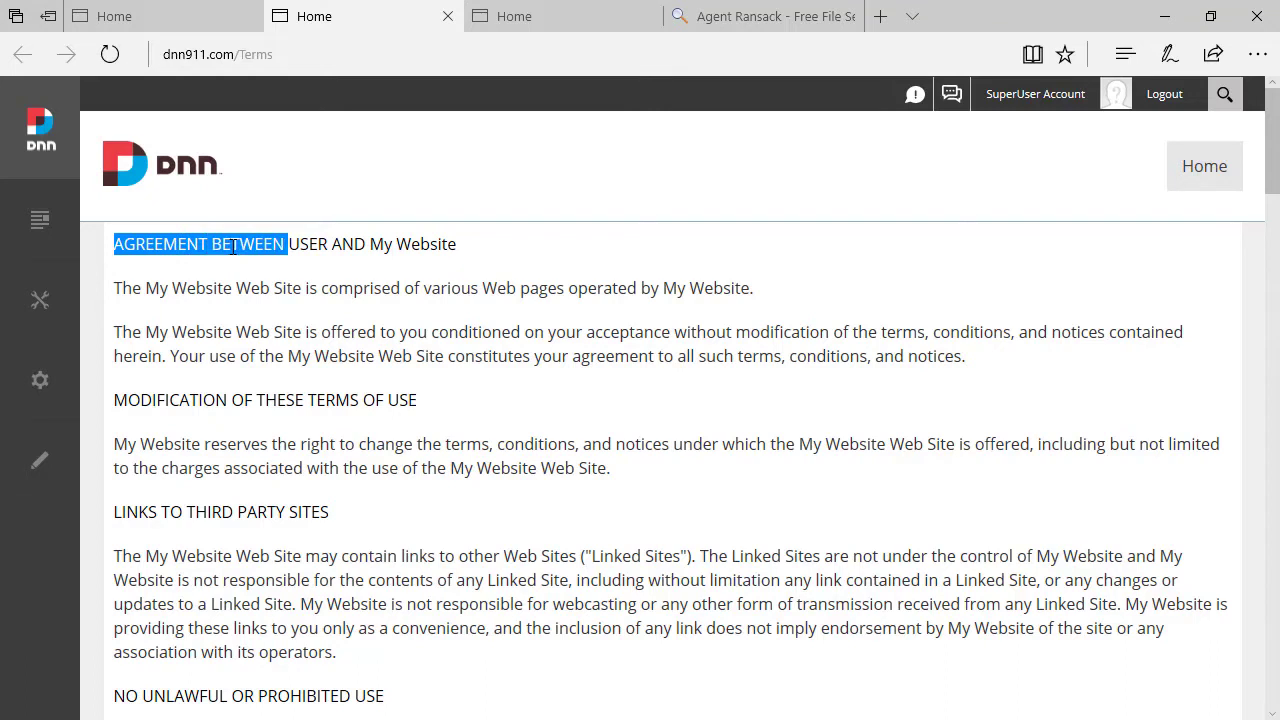
pyautogui.rightClick(232, 247)
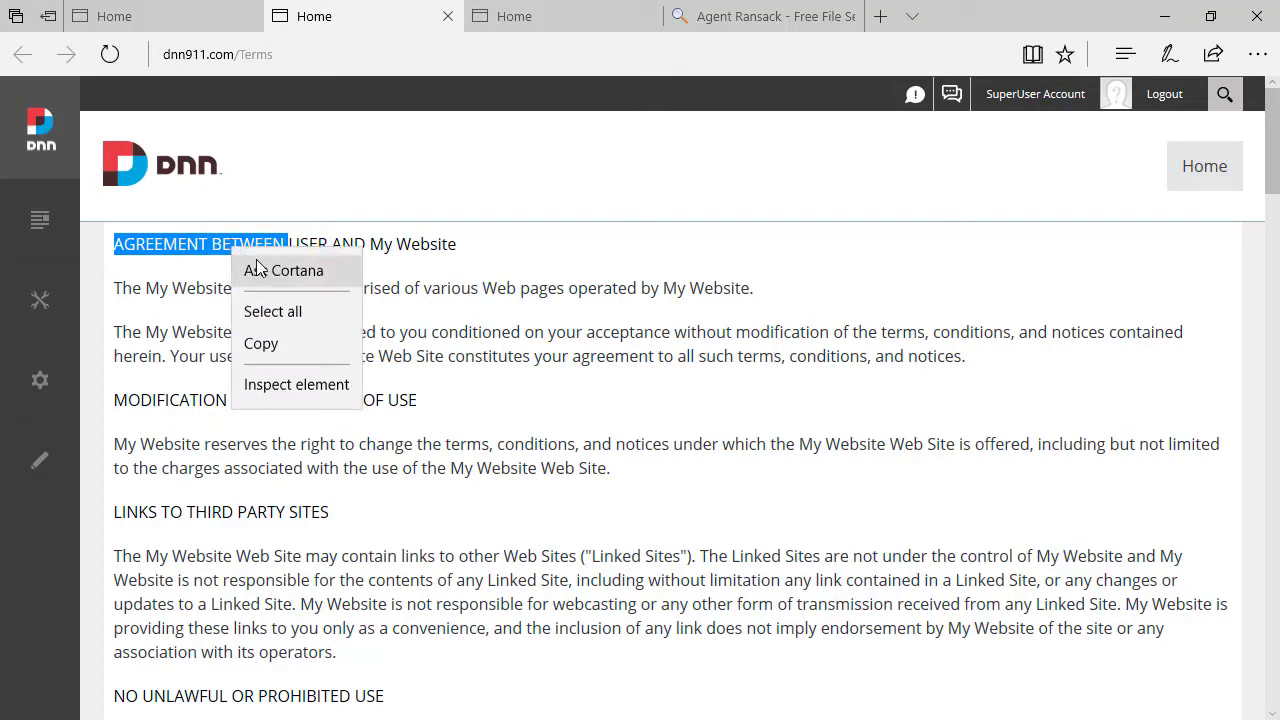
pyautogui.click(277, 349)
pyautogui.click(277, 357)
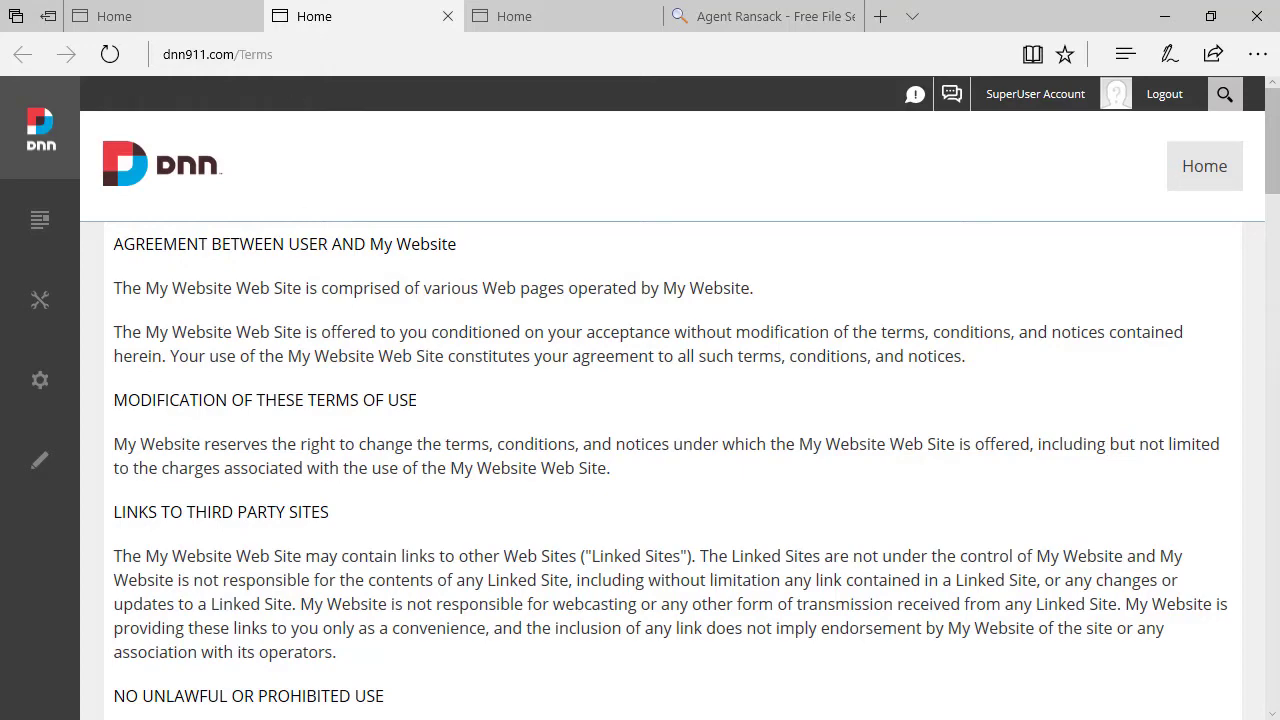
pyautogui.hotkey('alt', 'Tab')
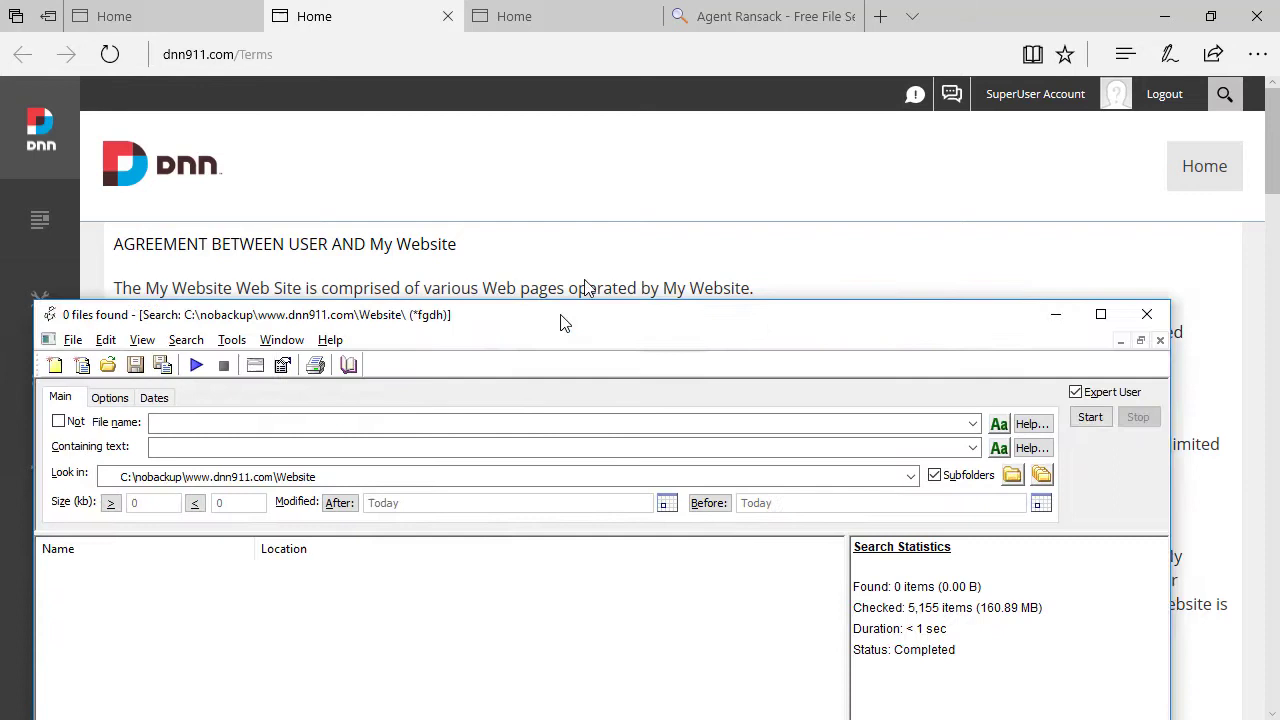
pyautogui.moveTo(563, 320); pyautogui.dragTo(634, 166)
pyautogui.doubleClick(634, 166)
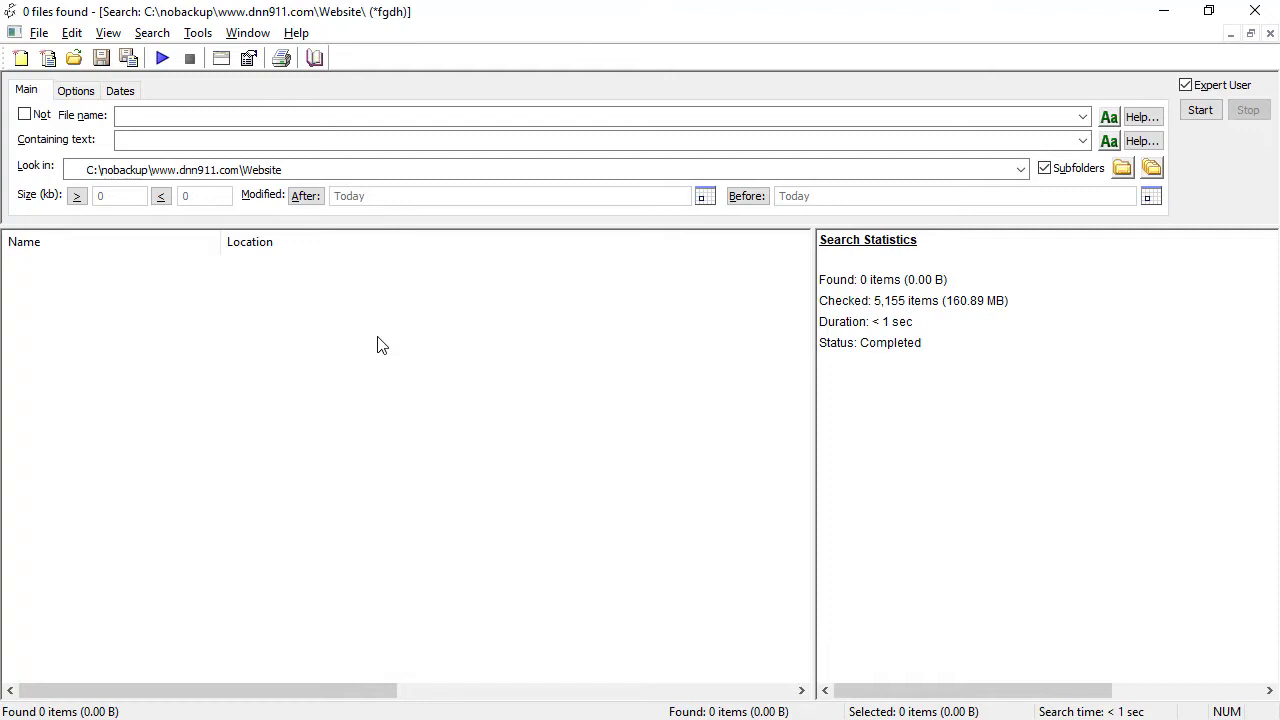
pyautogui.click(256, 116)
pyautogui.click(125, 140)
pyautogui.hotkey('ctrl', 'v')
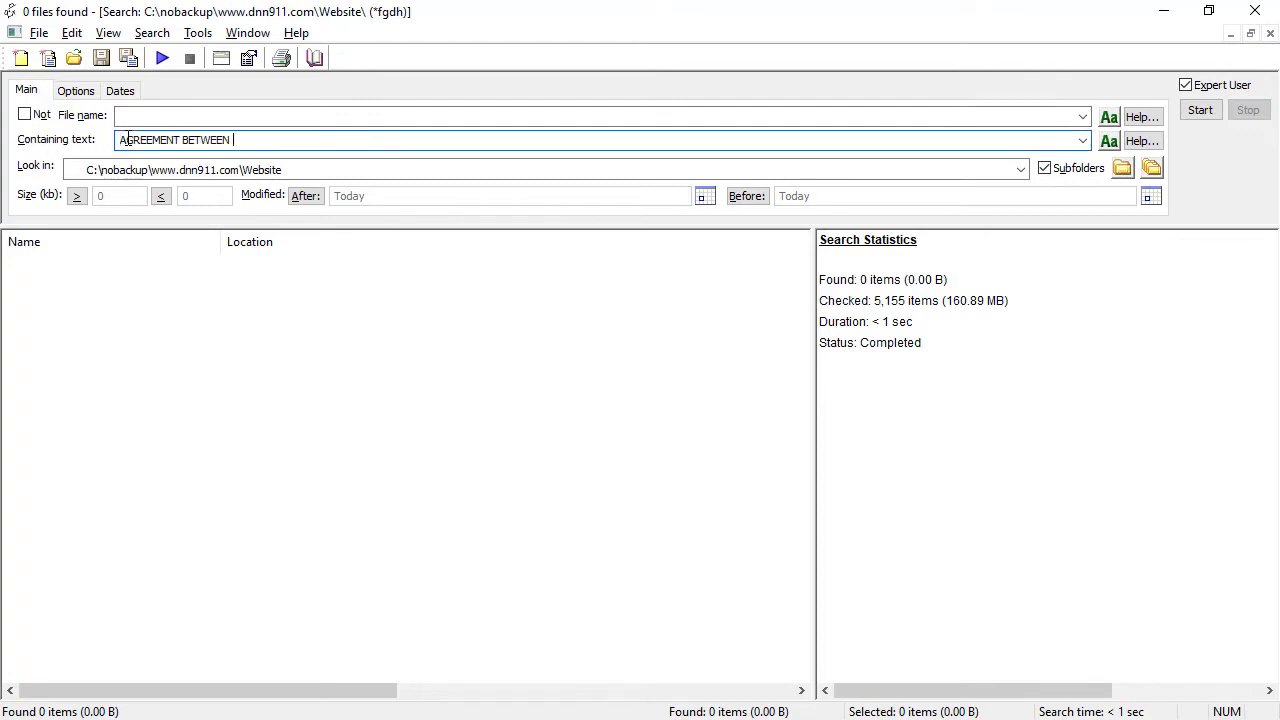
pyautogui.click(246, 119)
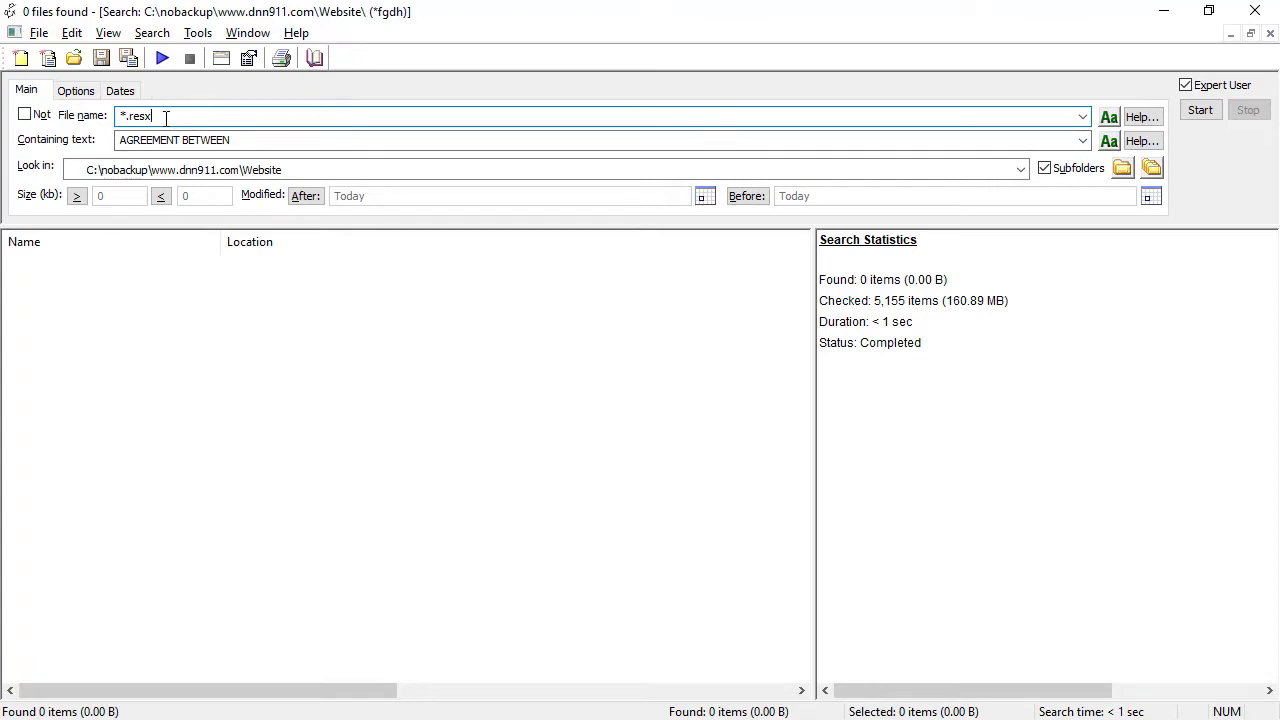
pyautogui.doubleClick(306, 170)
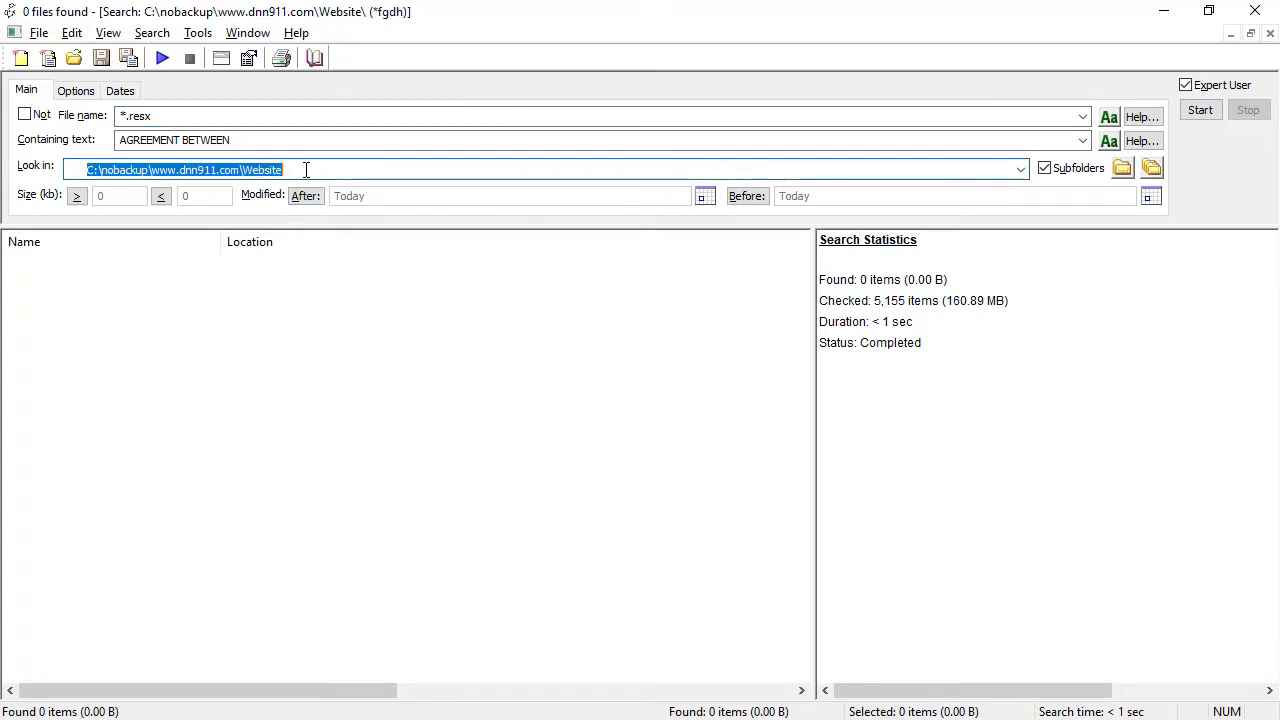
# Run the search, preview the GlobalResources.resx match, and minimize Agent Ransack
pyautogui.click(1200, 111)
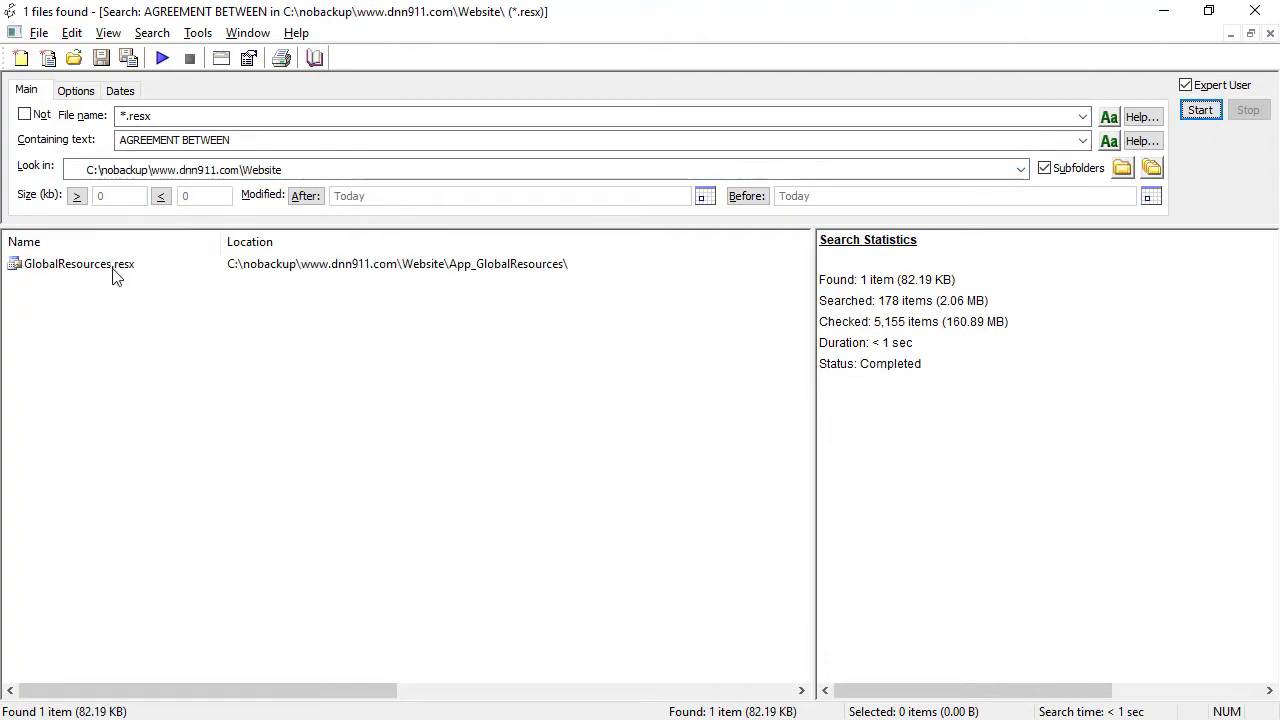
pyautogui.click(52, 270)
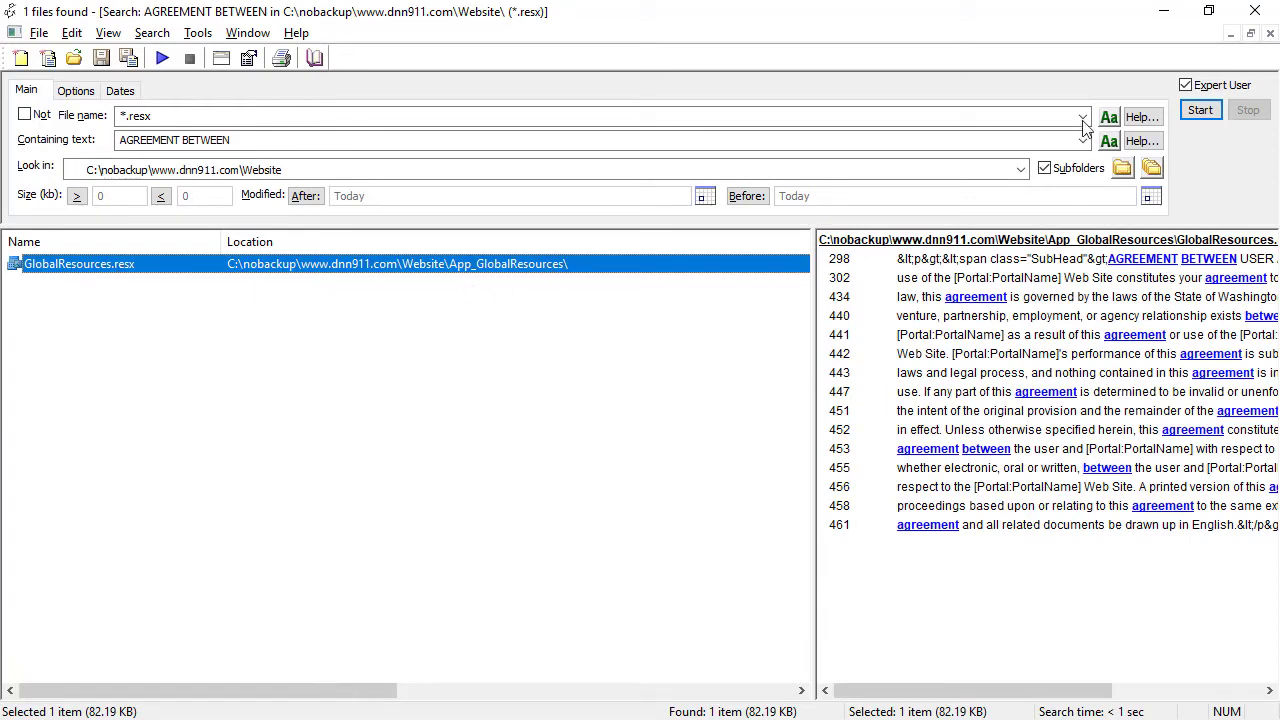
pyautogui.click(1163, 10)
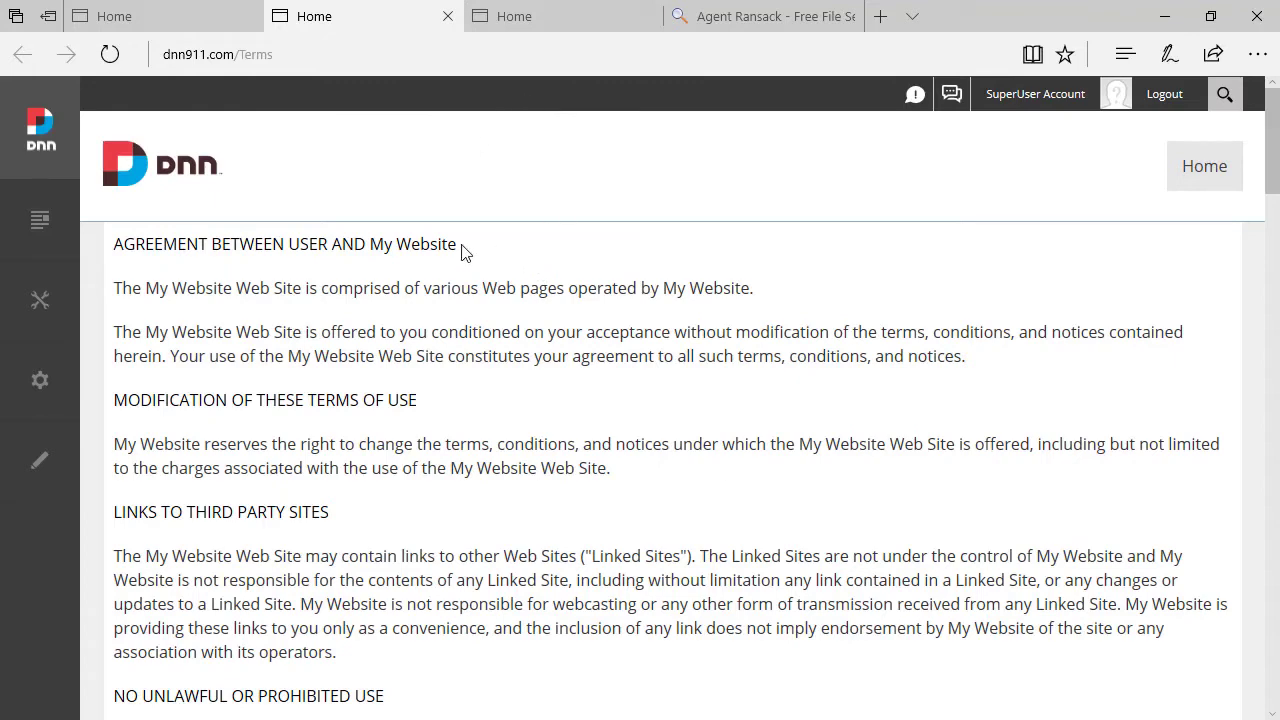
# View the Agent Ransack product page, then return to DNN's Translate Resource Files tab
pyautogui.click(694, 17)
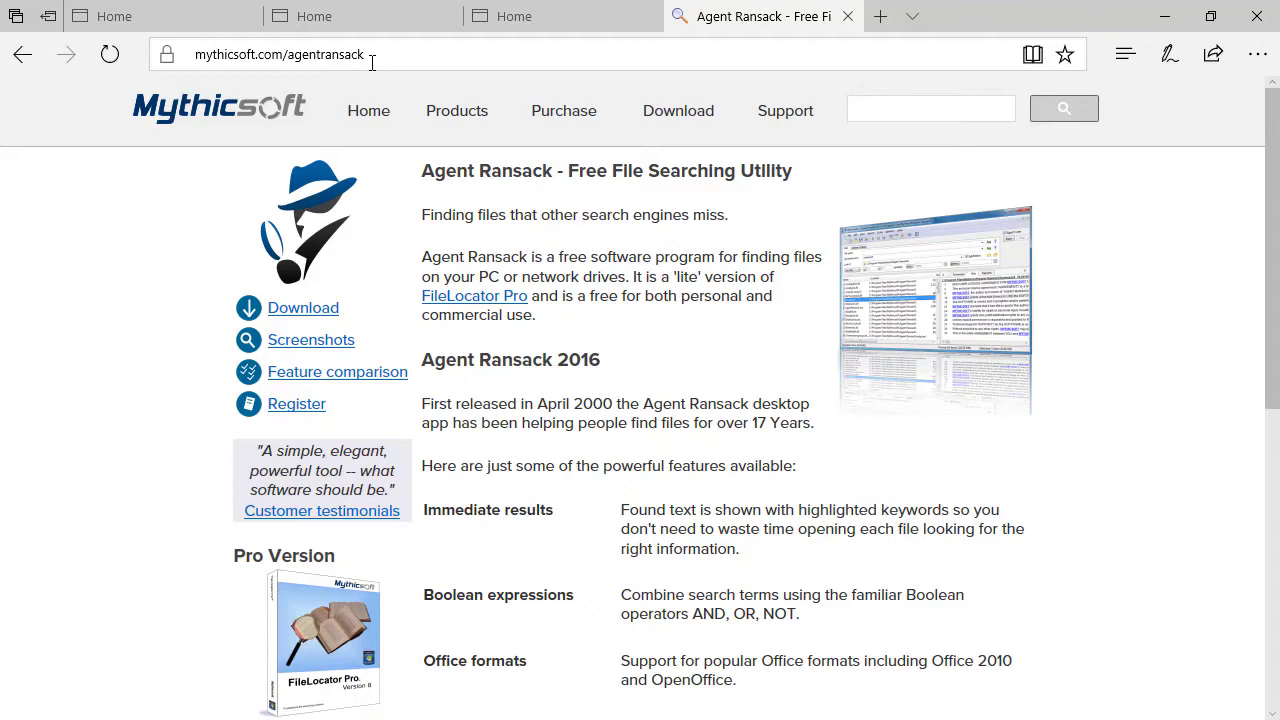
pyautogui.hotkey('ctrl', '1')
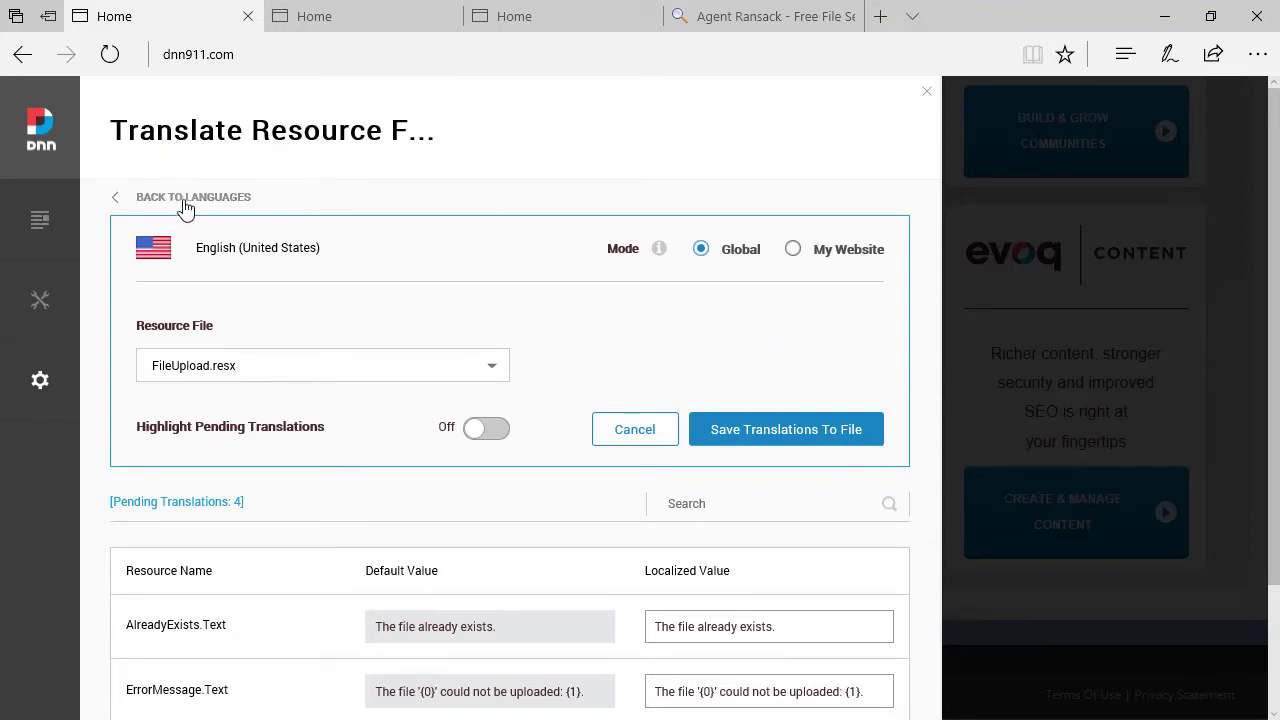
# Load Global Resources > GlobalResources.resx into the translation grid
pyautogui.click(500, 367)
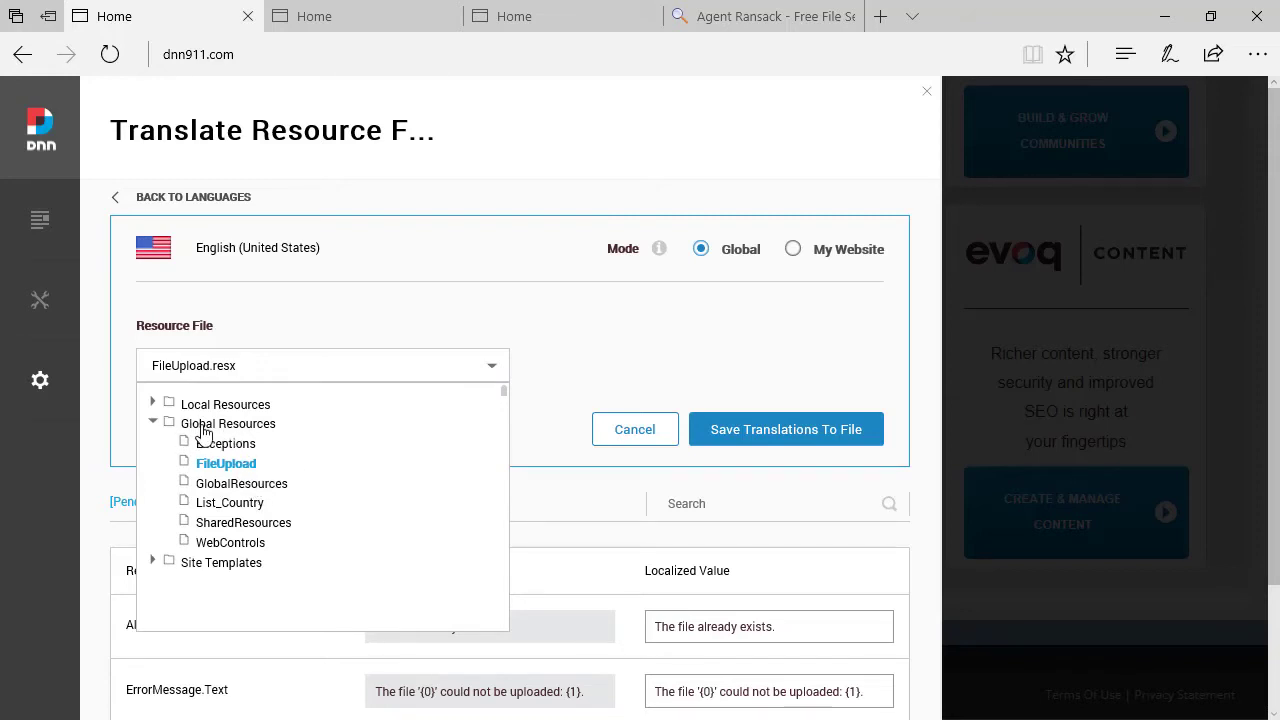
pyautogui.click(266, 488)
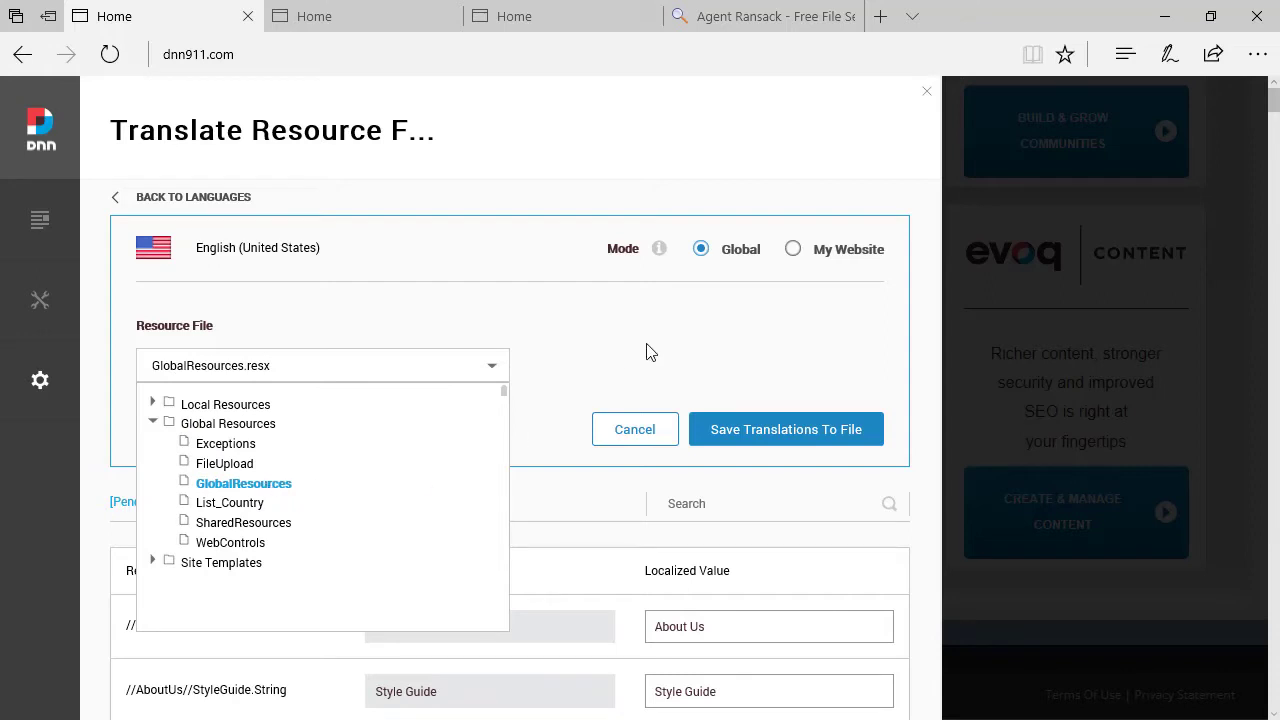
pyautogui.click(463, 369)
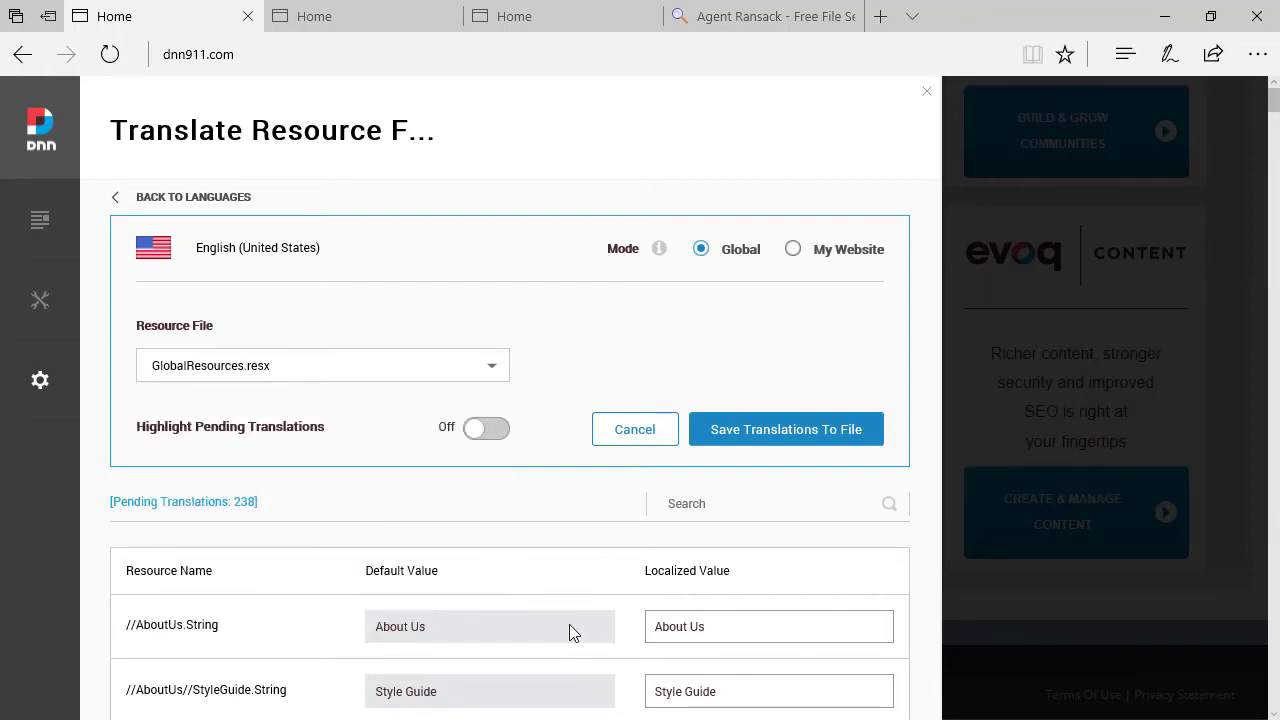
pyautogui.scroll(-2, 676, 605)
pyautogui.scroll(-5, 676, 595)
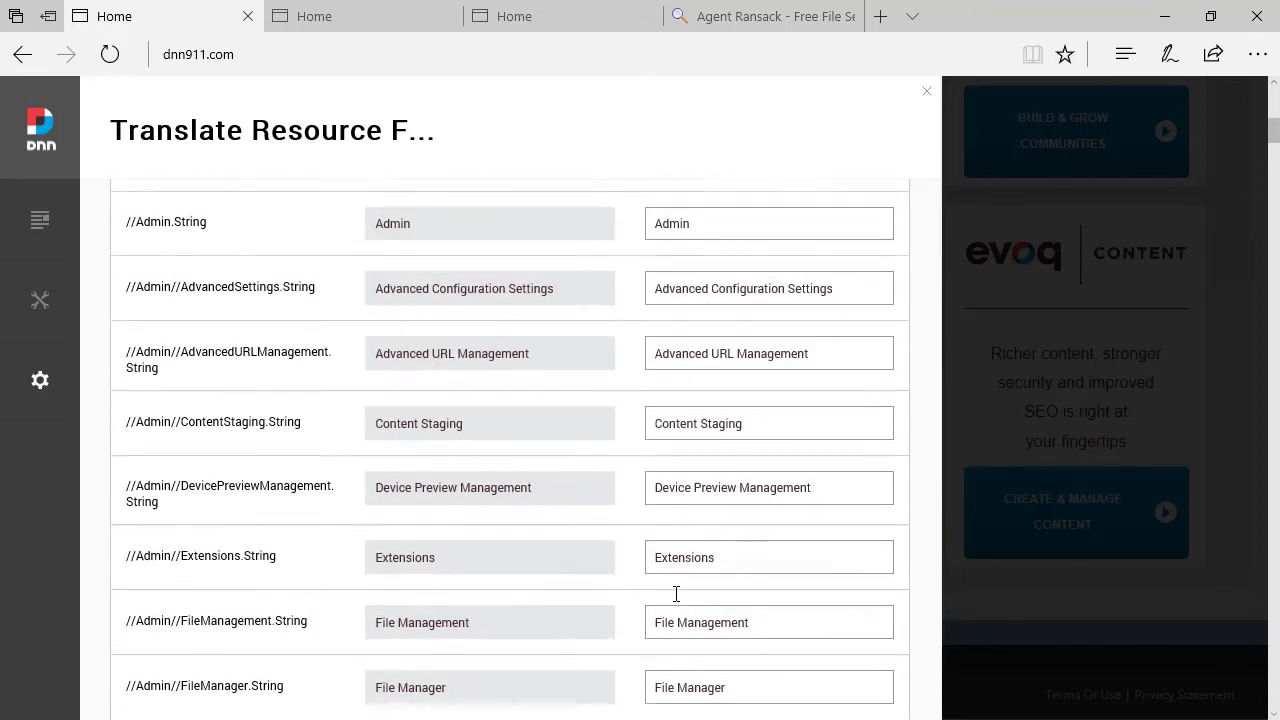
pyautogui.scroll(-3, 663, 420)
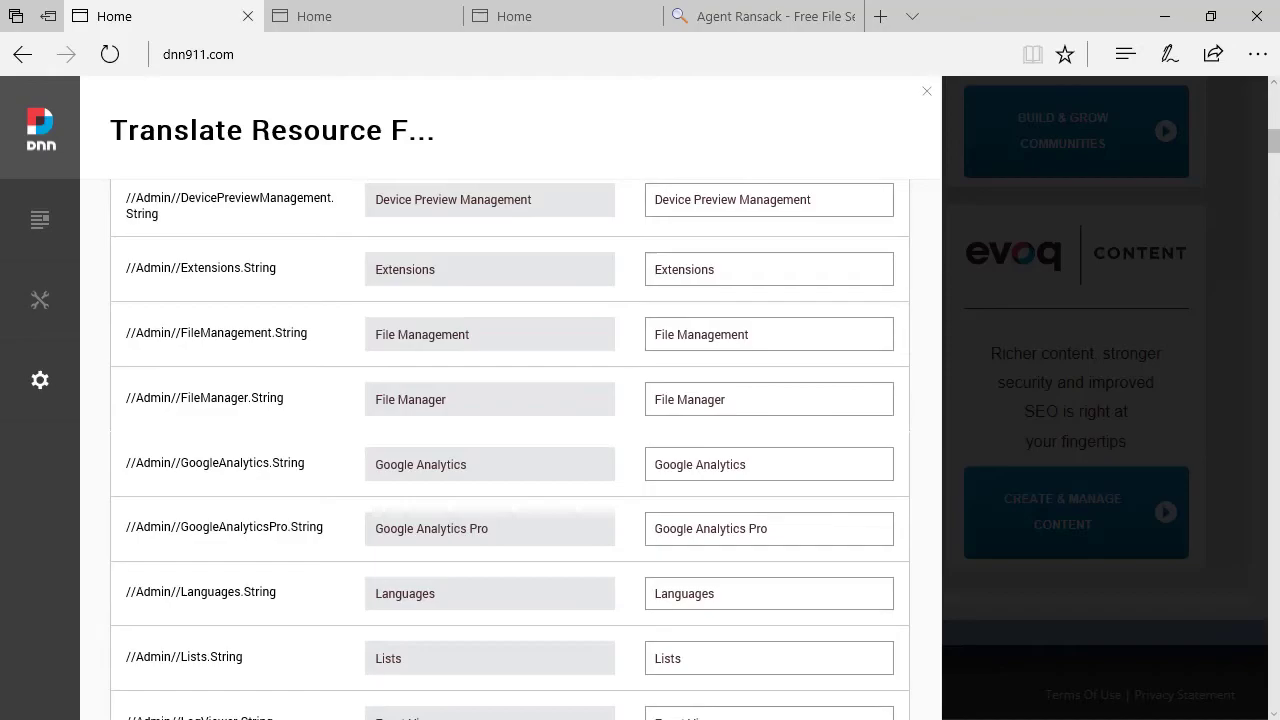
# Open the GlobalResources.resx search result in Notepad++
pyautogui.hotkey('alt', 'Tab')
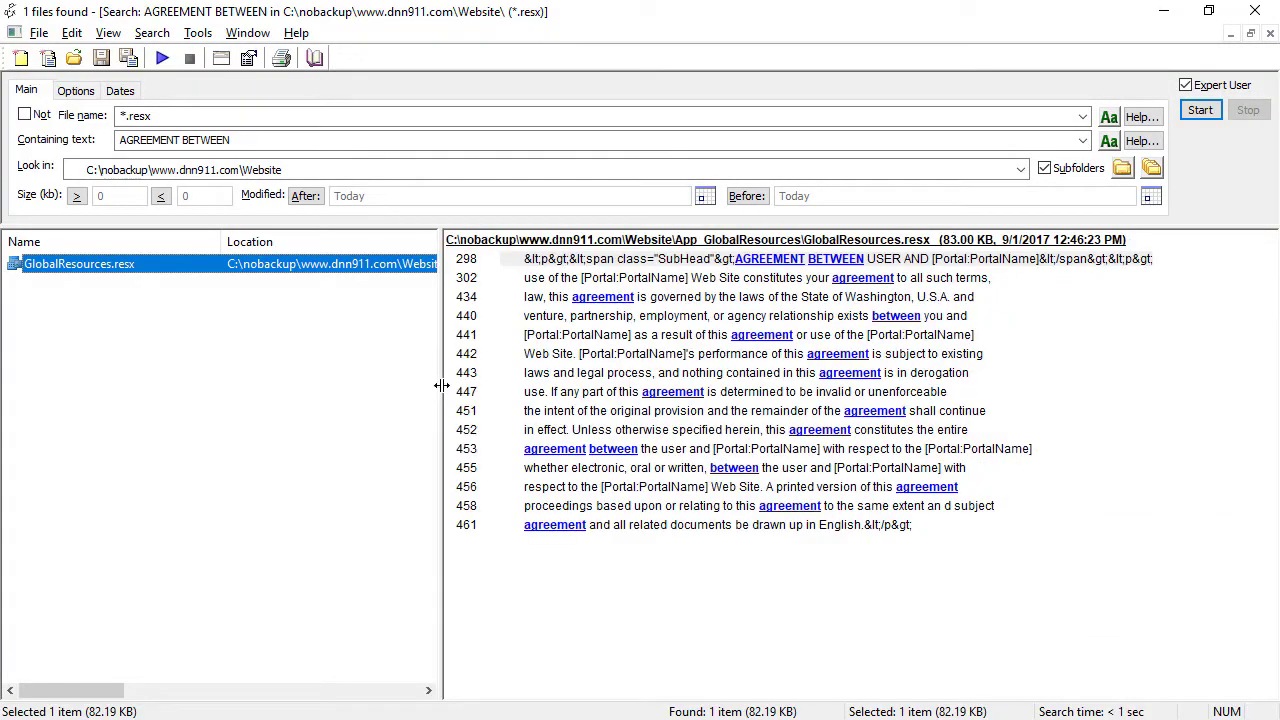
pyautogui.rightClick(110, 272)
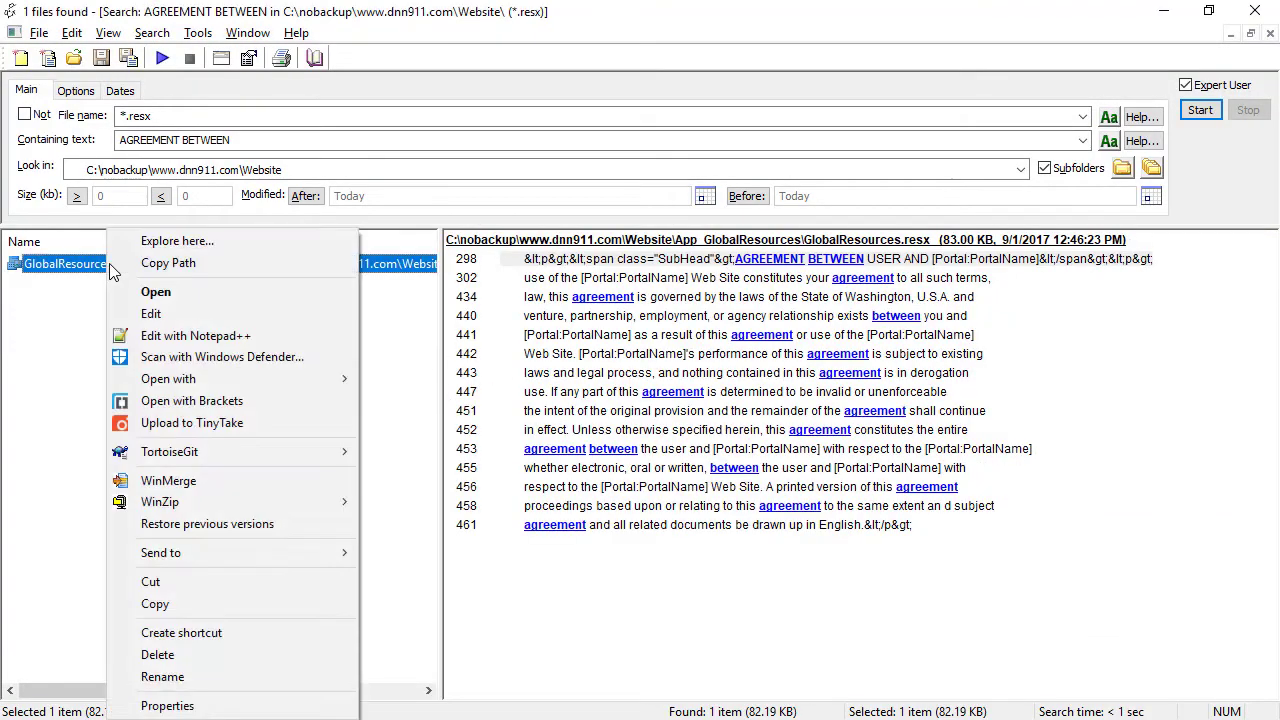
pyautogui.click(175, 340)
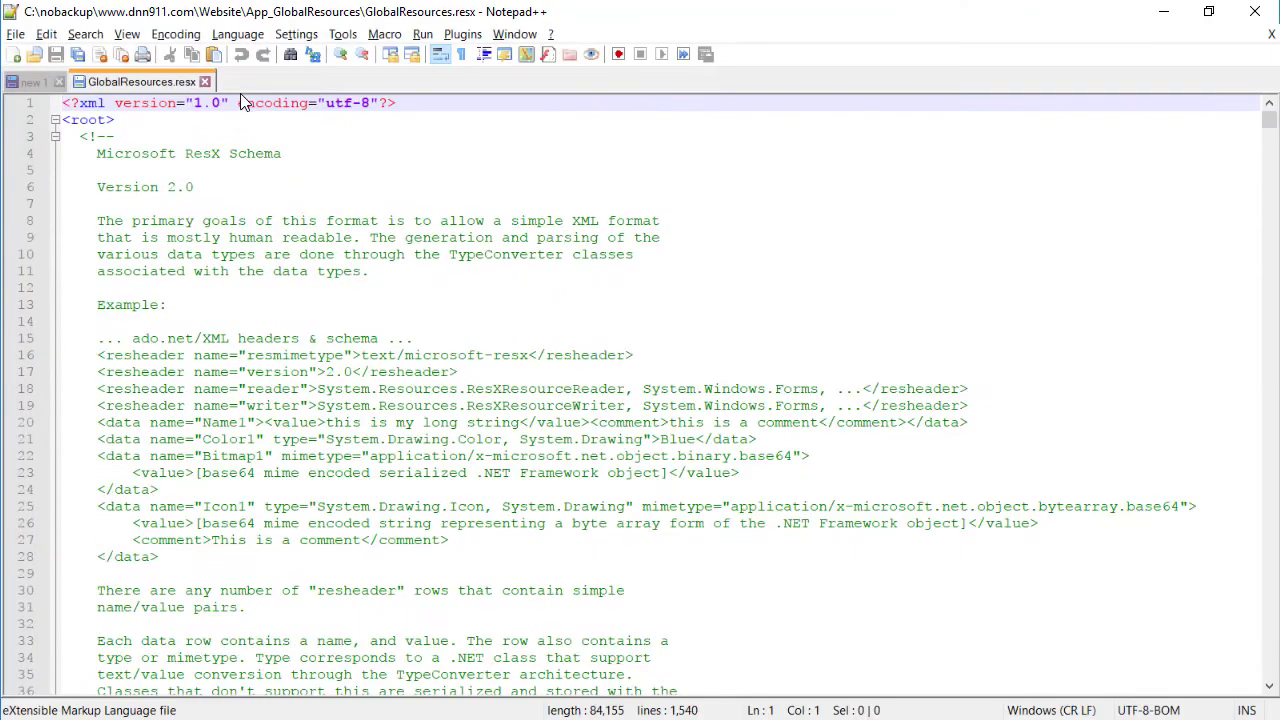
# Find 'AGREEMENT BETWEEN' in GlobalResources.resx, located on line 298
pyautogui.hotkey('ctrl', 'f')
pyautogui.write('AGREEMENT BETWEEN')
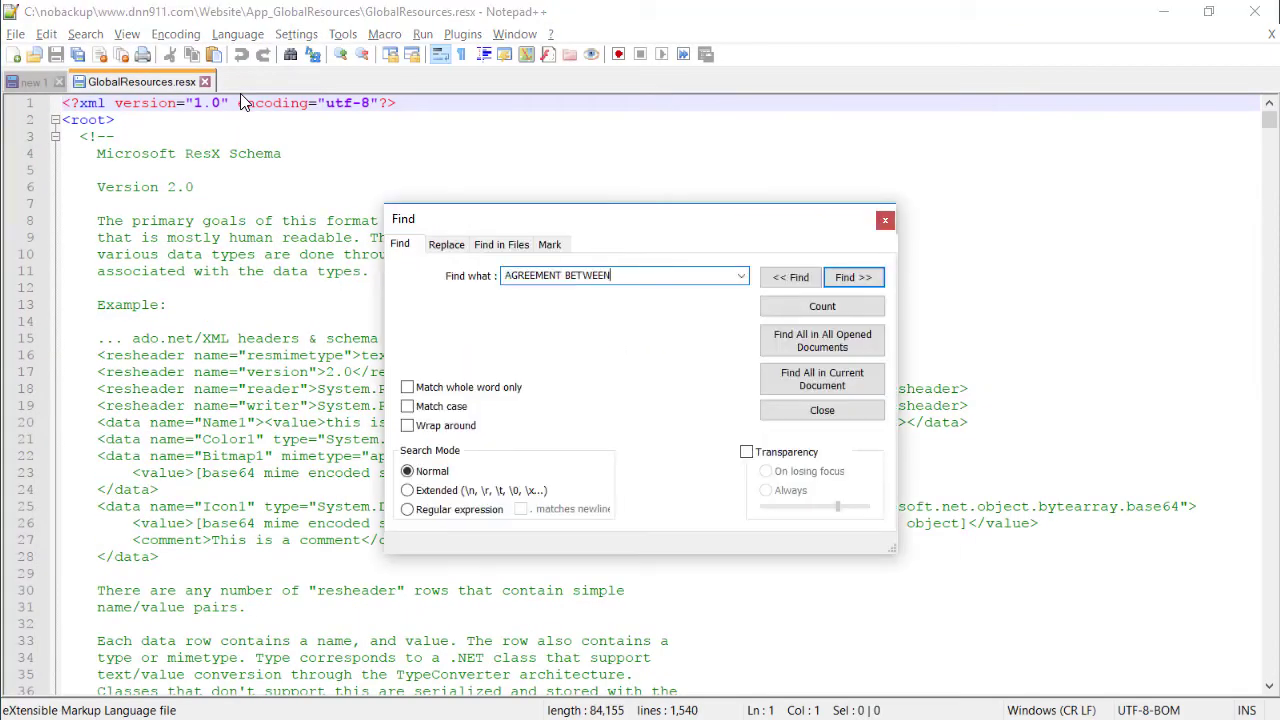
pyautogui.press('Return')
pyautogui.press('Escape')
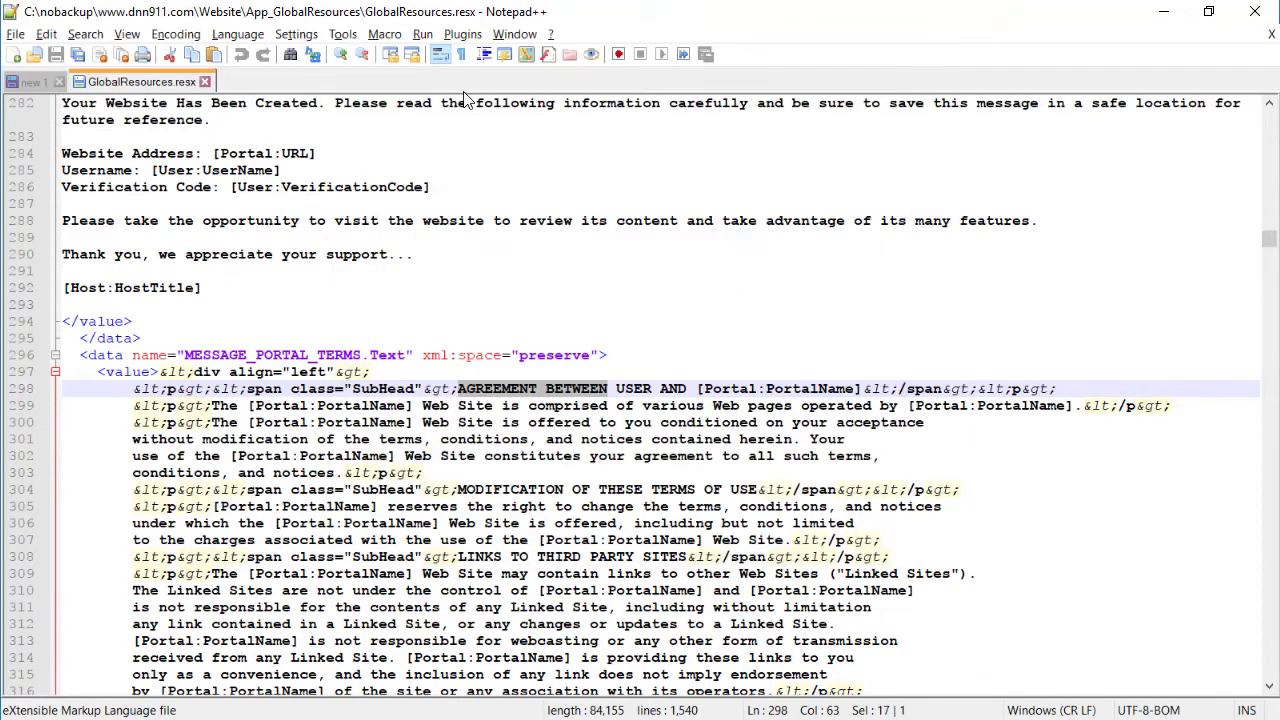
pyautogui.click(457, 388)
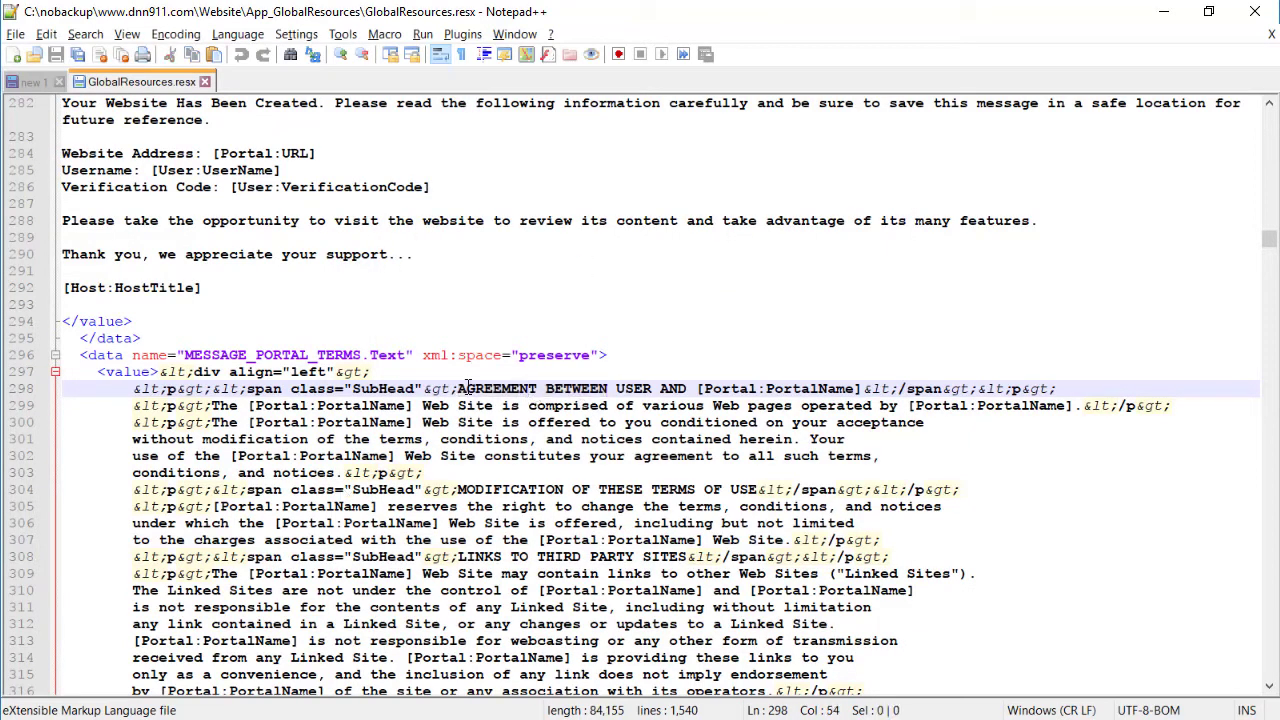
pyautogui.moveTo(457, 388); pyautogui.dragTo(609, 388)
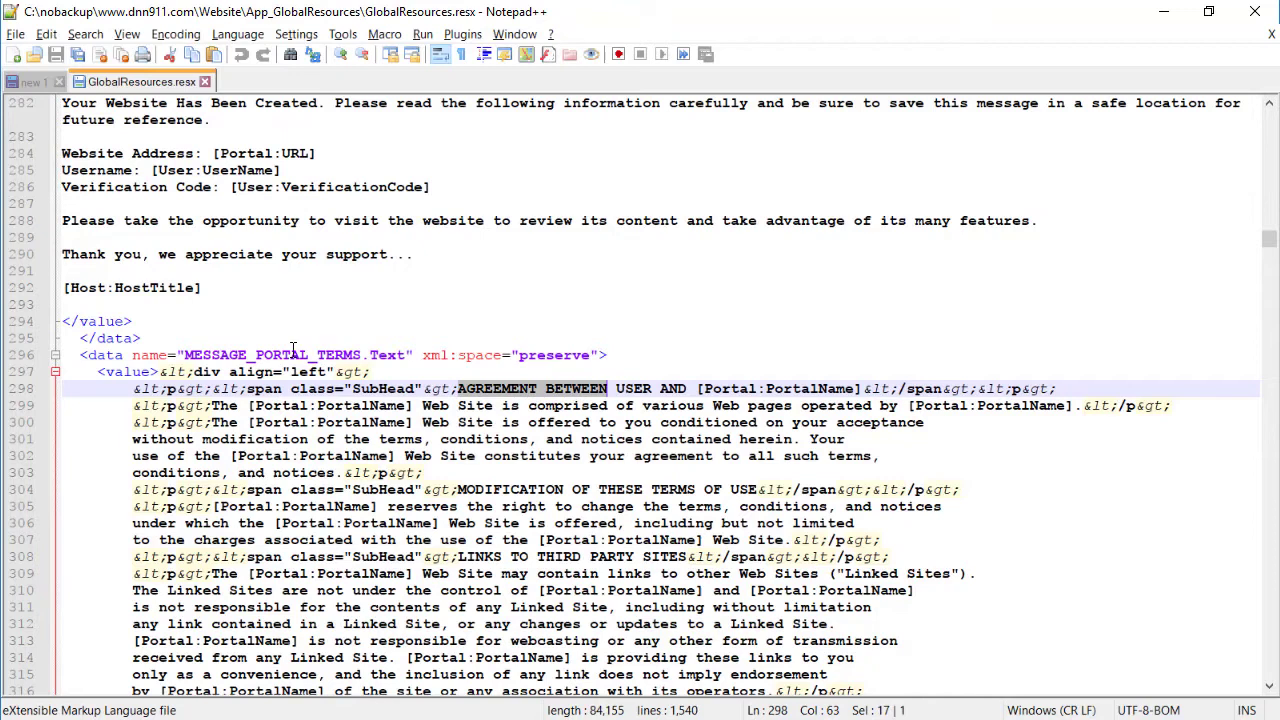
# Copy the resource key MESSAGE_PORTAL_TERMS from the data name on line 296
pyautogui.click(291, 355)
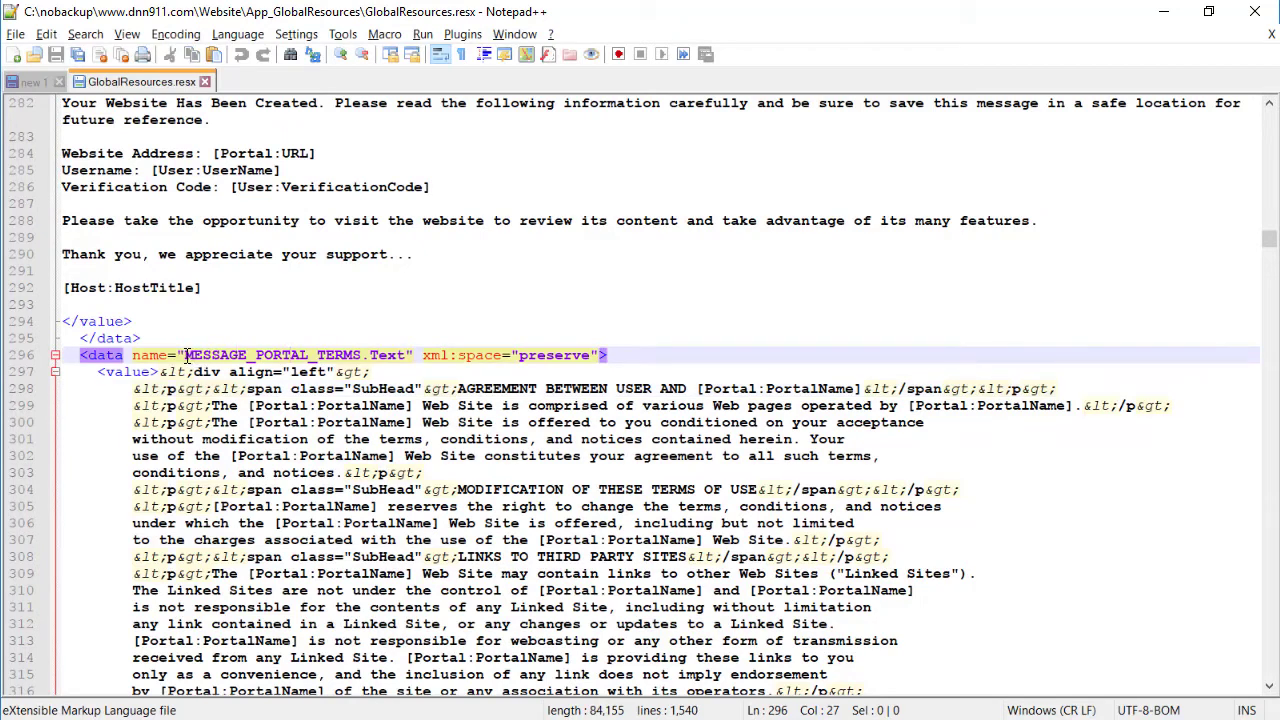
pyautogui.moveTo(186, 355); pyautogui.dragTo(362, 355)
pyautogui.click(276, 422)
pyautogui.moveTo(186, 355)
pyautogui.mouseDown()
pyautogui.moveTo(362, 355)
pyautogui.moveTo(185, 355)
pyautogui.mouseUp()
pyautogui.click(362, 355)
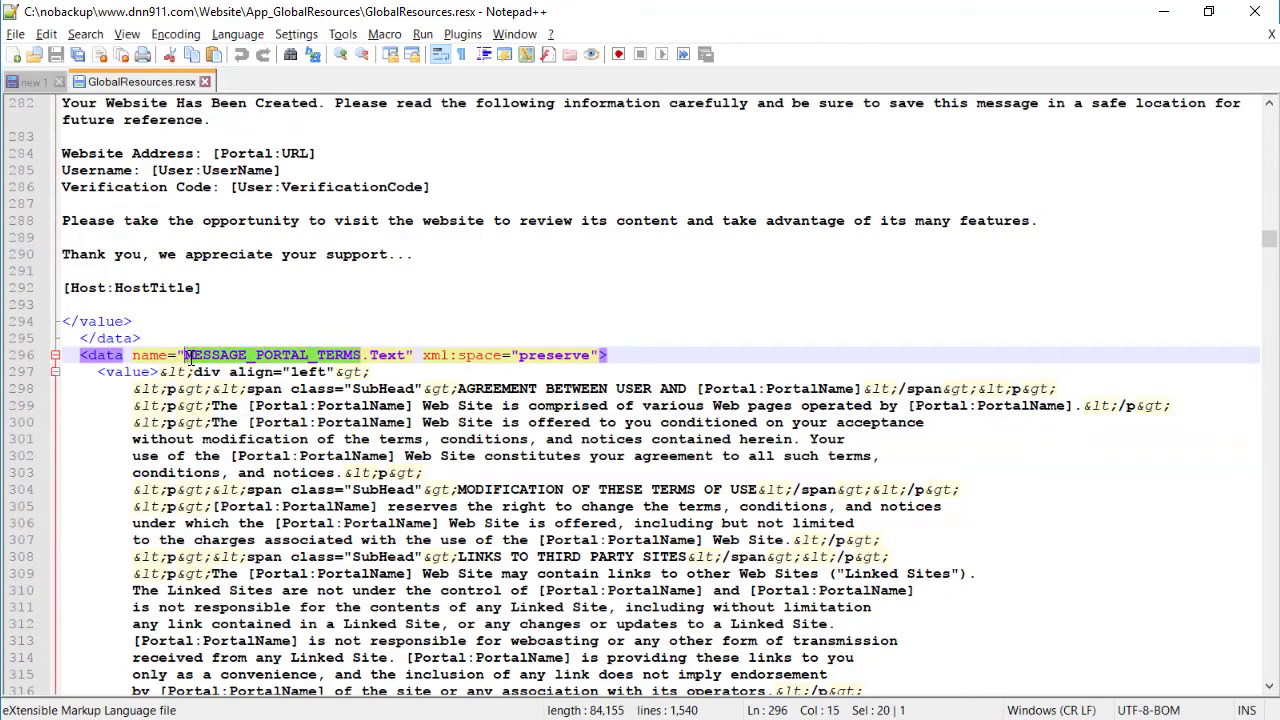
pyautogui.rightClick(198, 356)
pyautogui.click(238, 386)
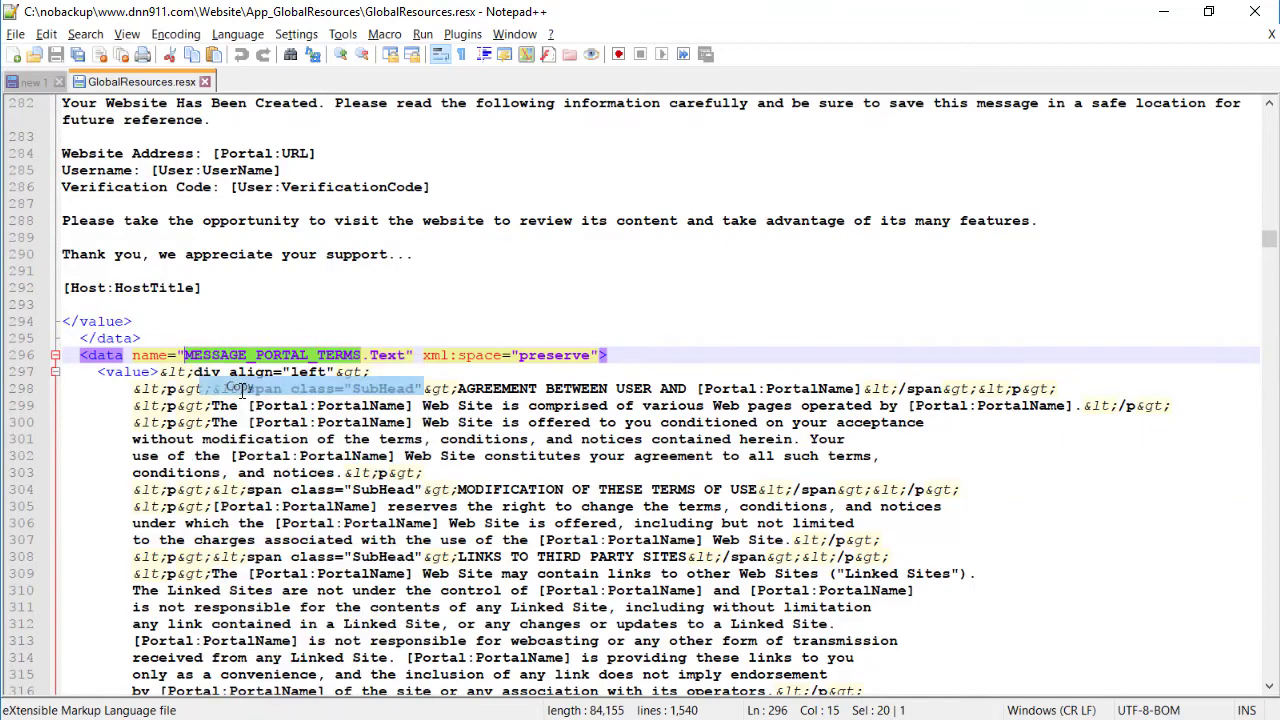
# Filter DNN's grid to MESSAGE_PORTAL_TERMS and select its entire localized value
pyautogui.click(1163, 11)
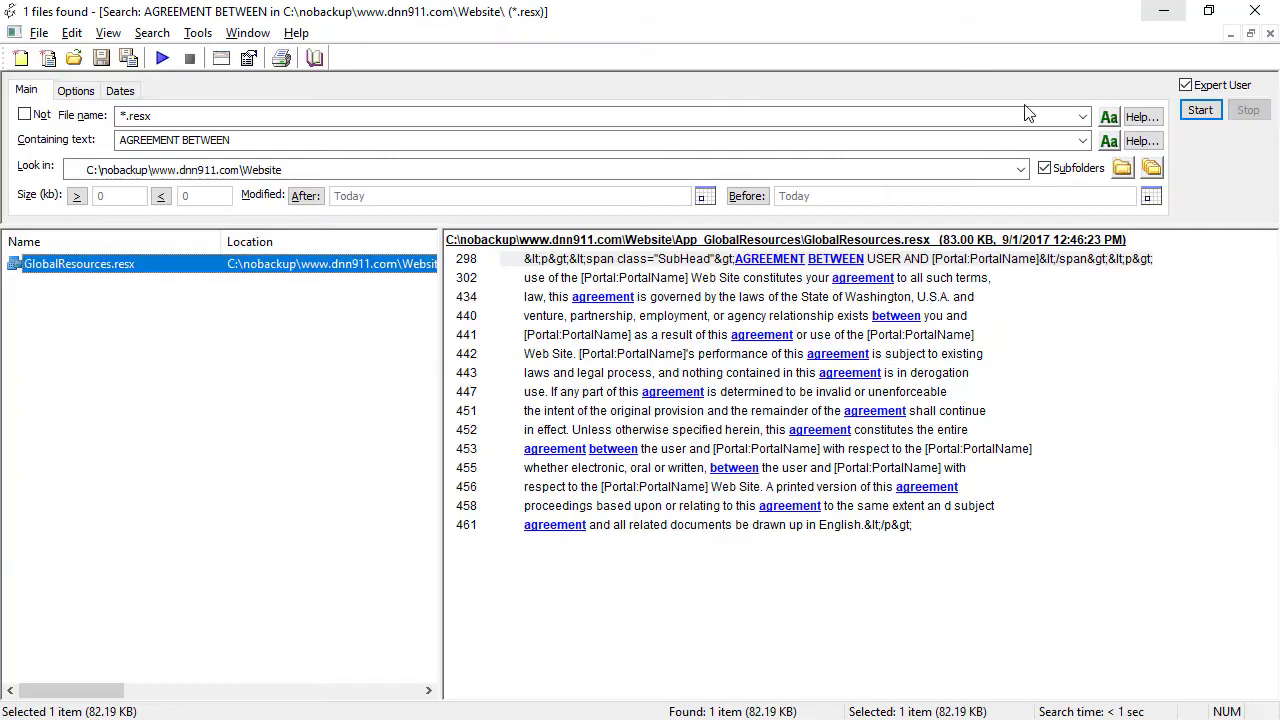
pyautogui.click(1164, 12)
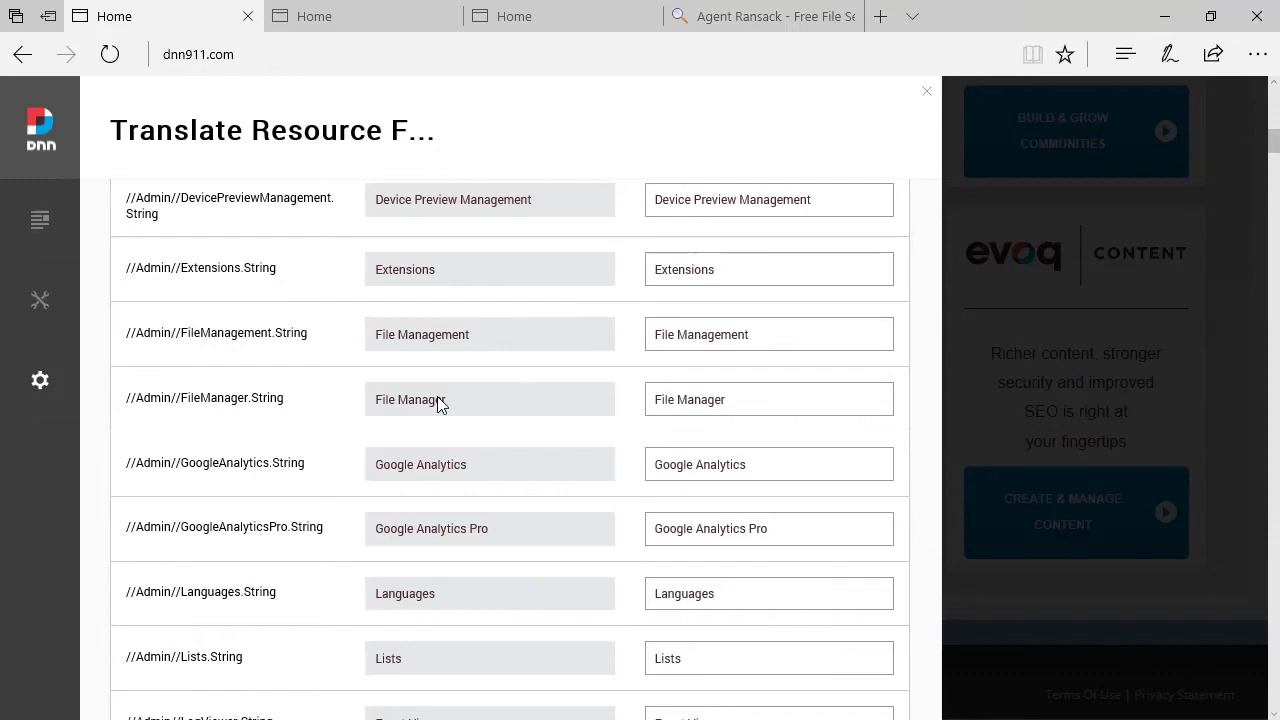
pyautogui.scroll(10, 437, 403)
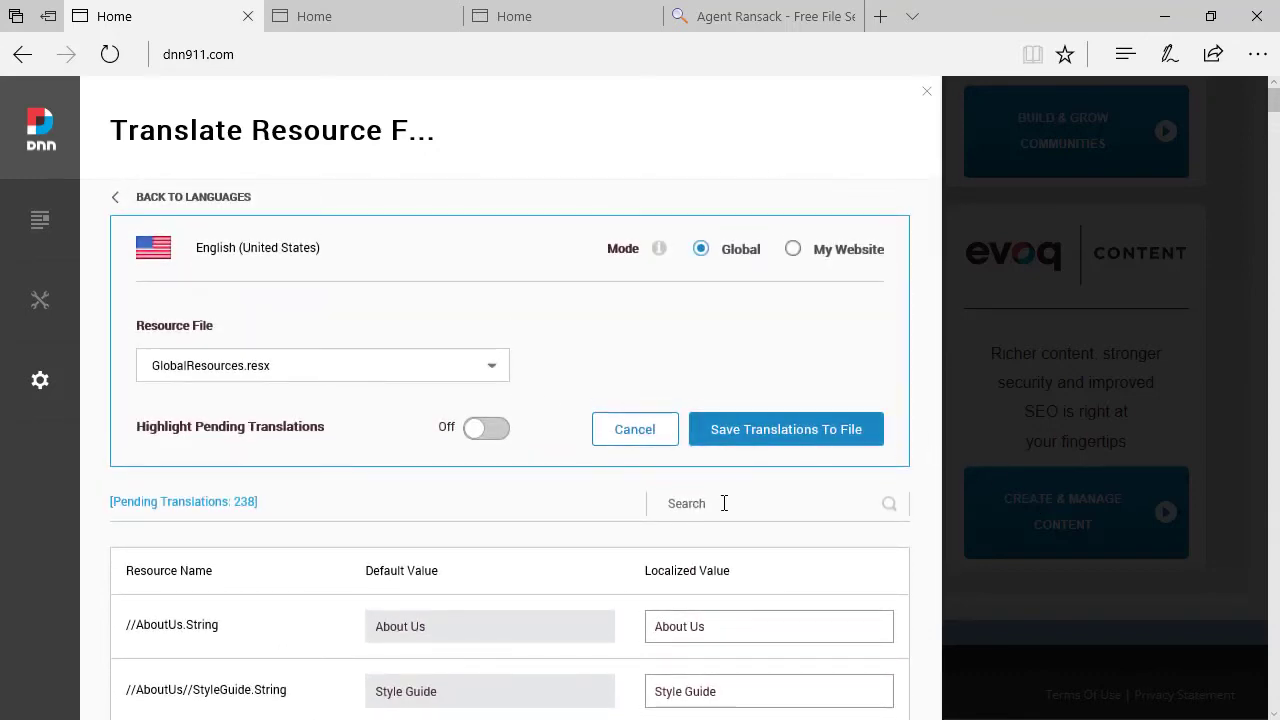
pyautogui.hotkey('ctrl', 'v')
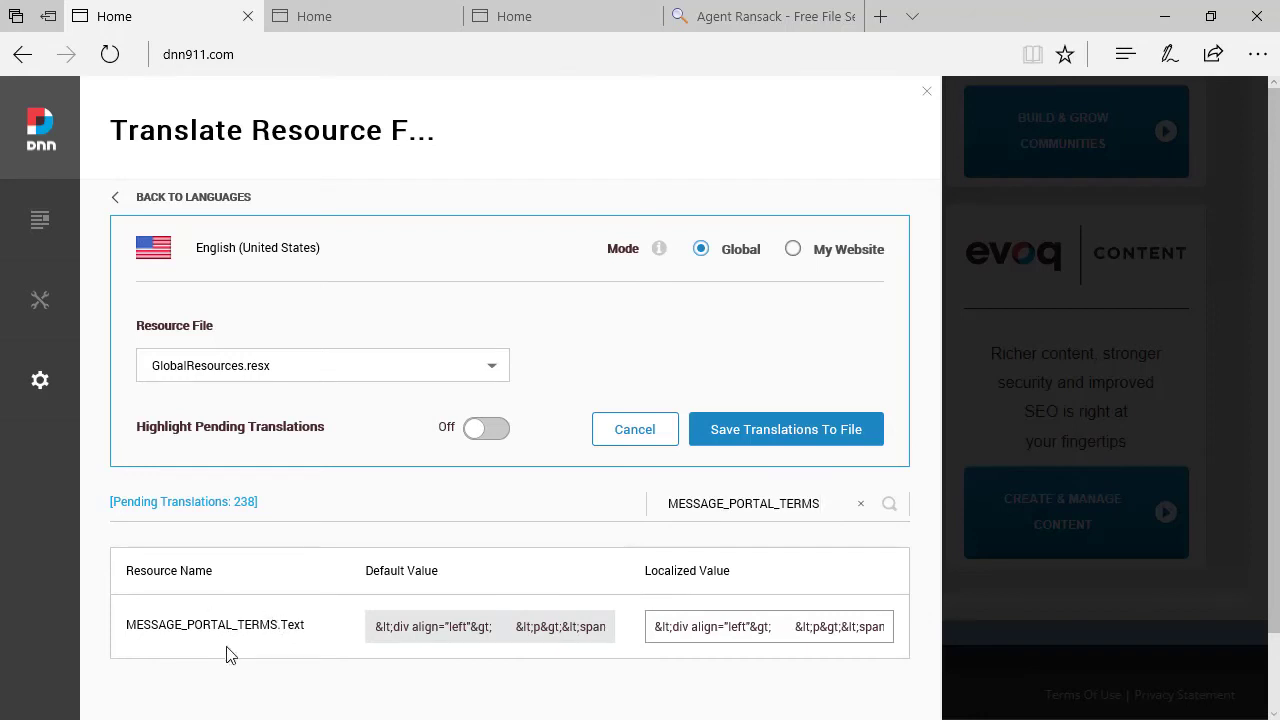
pyautogui.click(708, 628)
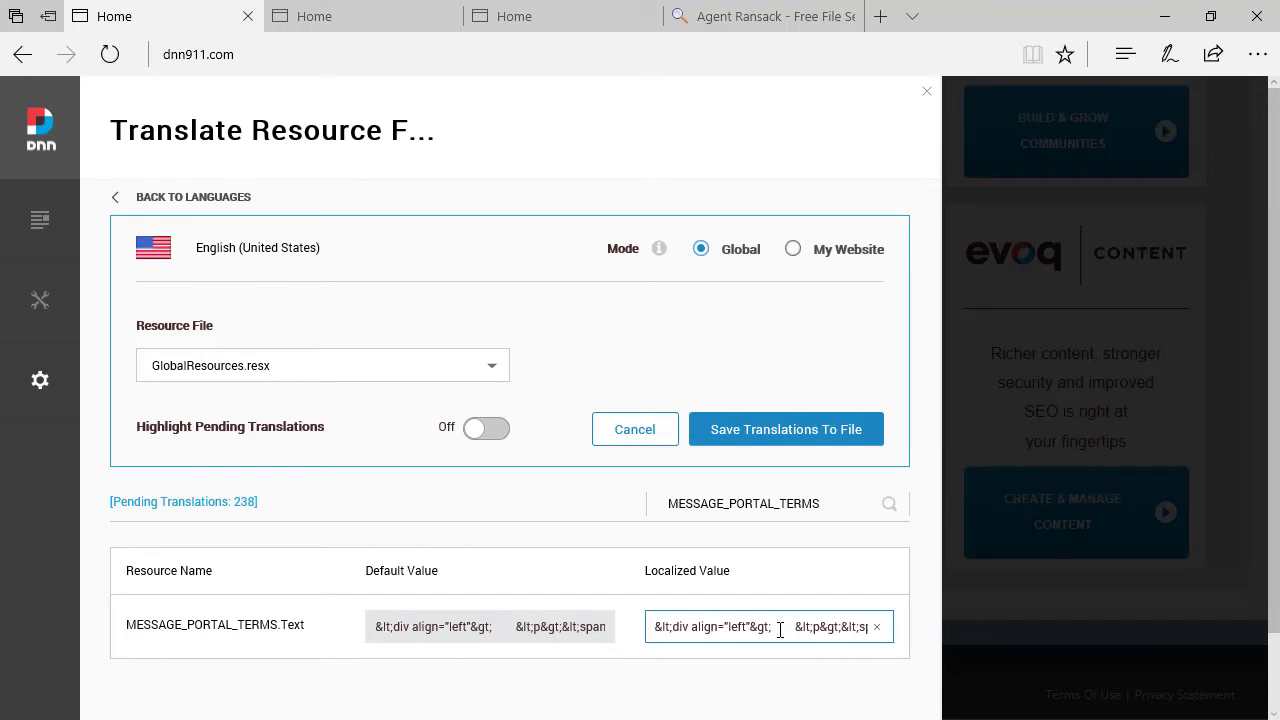
pyautogui.hotkey('ctrl', 'a')
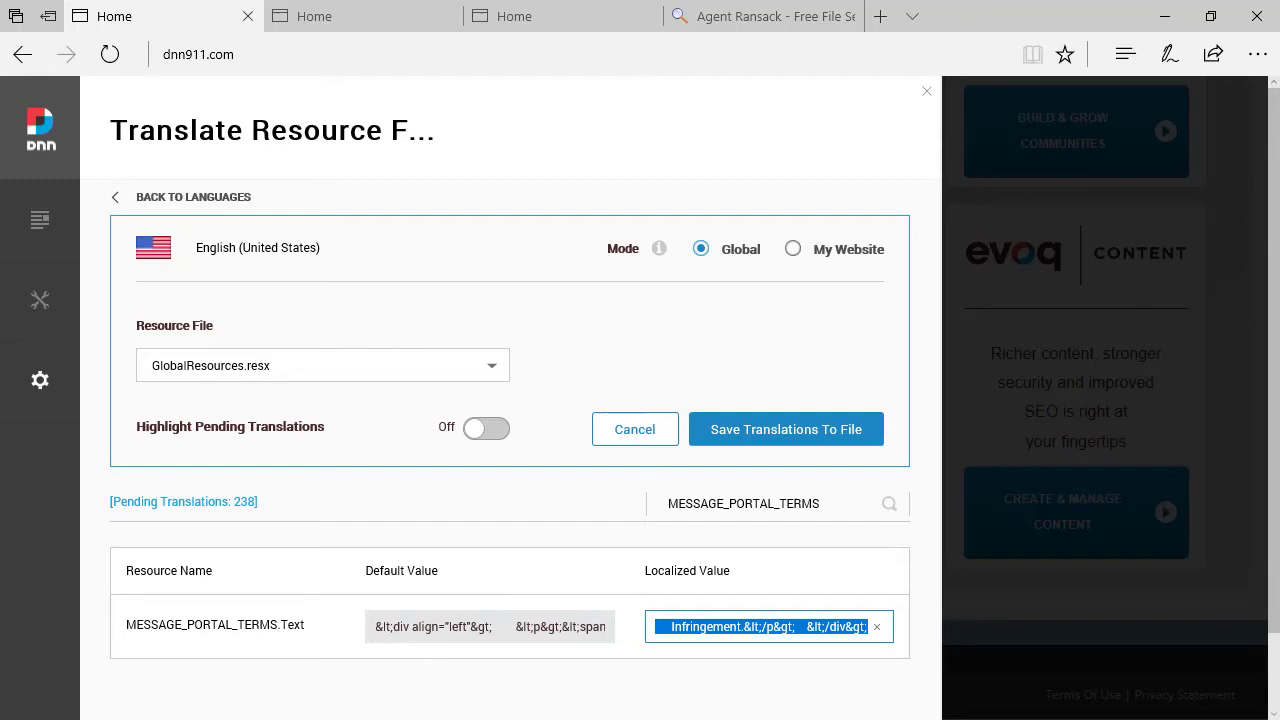
# Copy the terms text and paste it into a new Notepad++ document
pyautogui.hotkey('ctrl', 'c')
pyautogui.hotkey('alt', 'Tab')
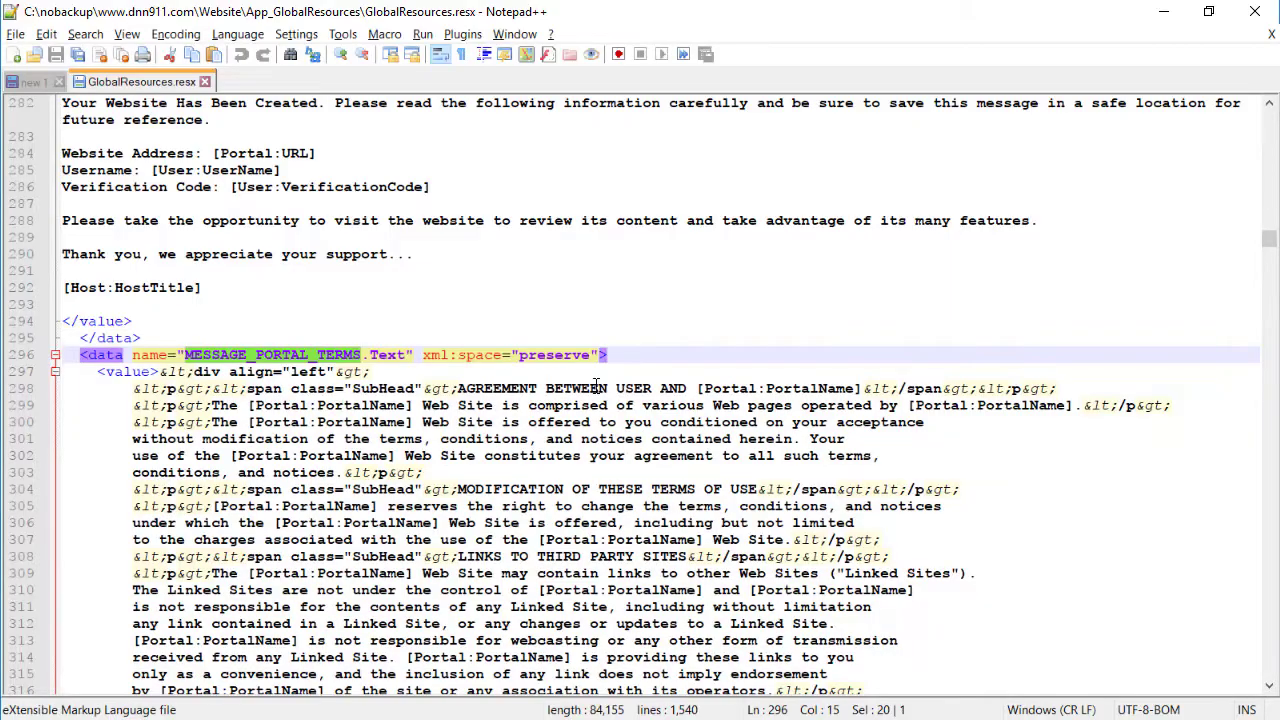
pyautogui.press('Down')
pyautogui.hotkey('ctrl', 'n')
pyautogui.hotkey('ctrl', 'v')
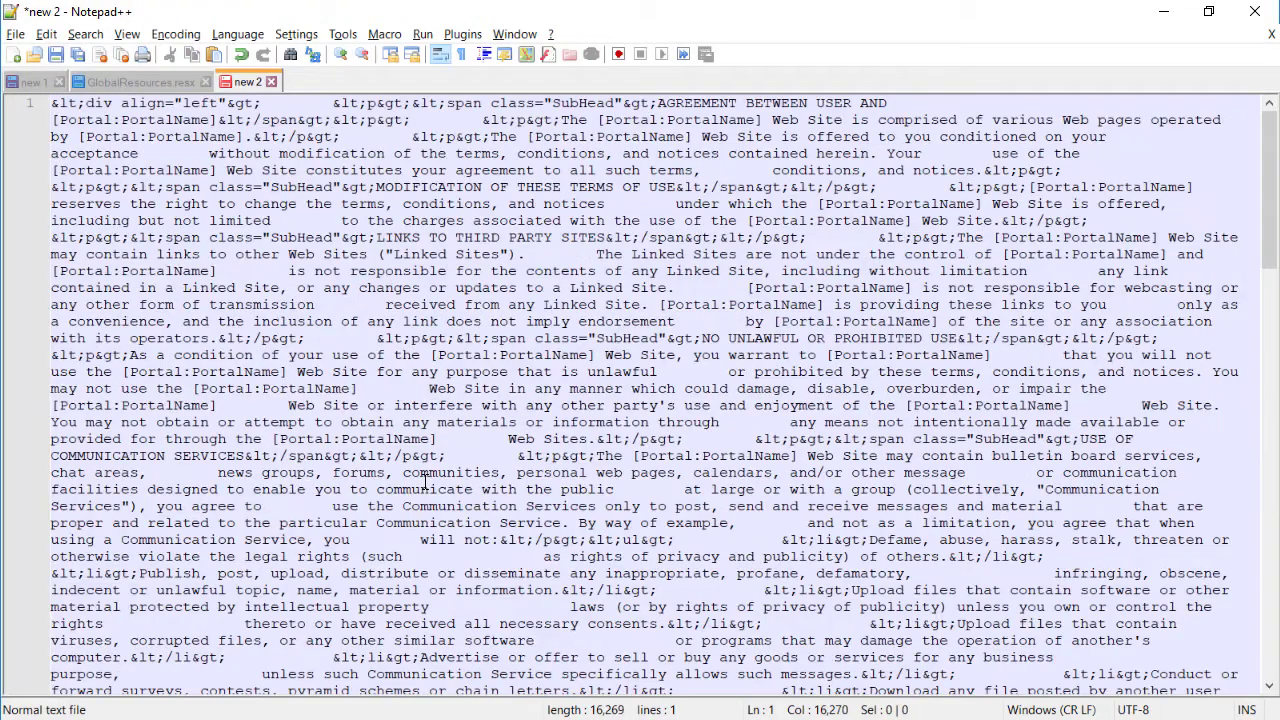
# Insert 'LINE1 -' before 'AGREEMENT BETWEEN USER AND' and select all the text
pyautogui.hotkey('ctrl', 'Home')
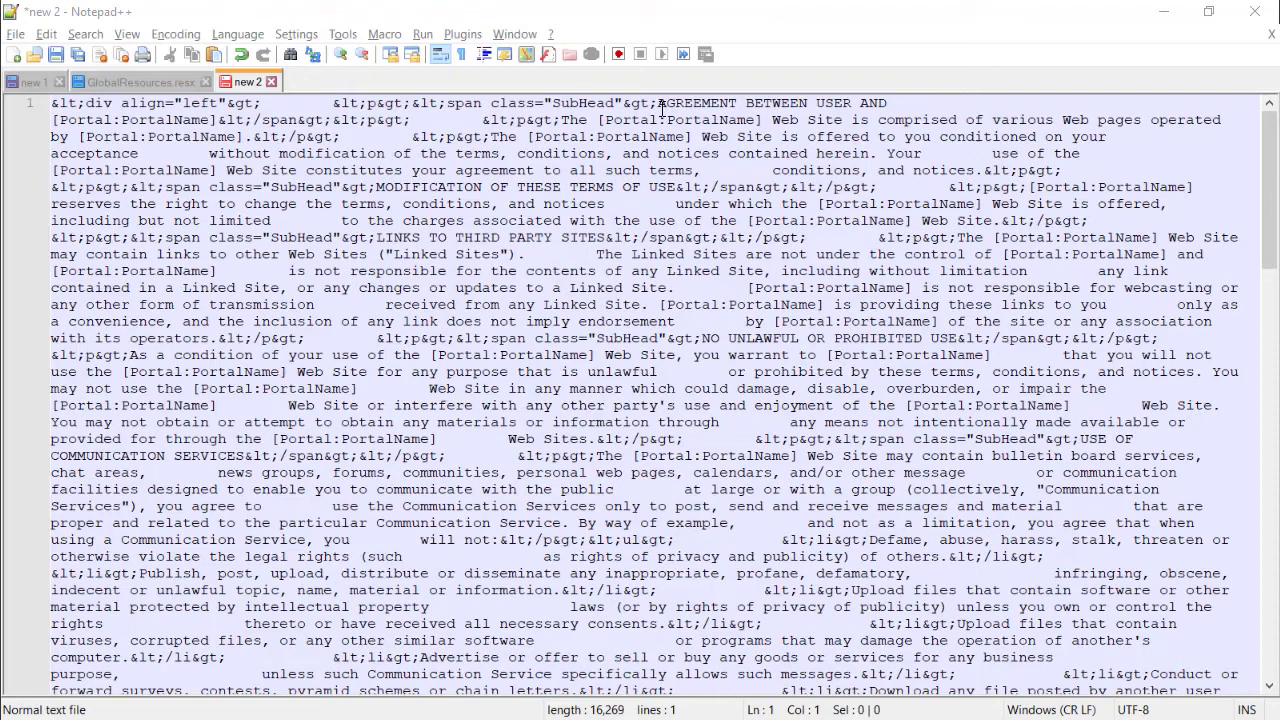
pyautogui.click(658, 104)
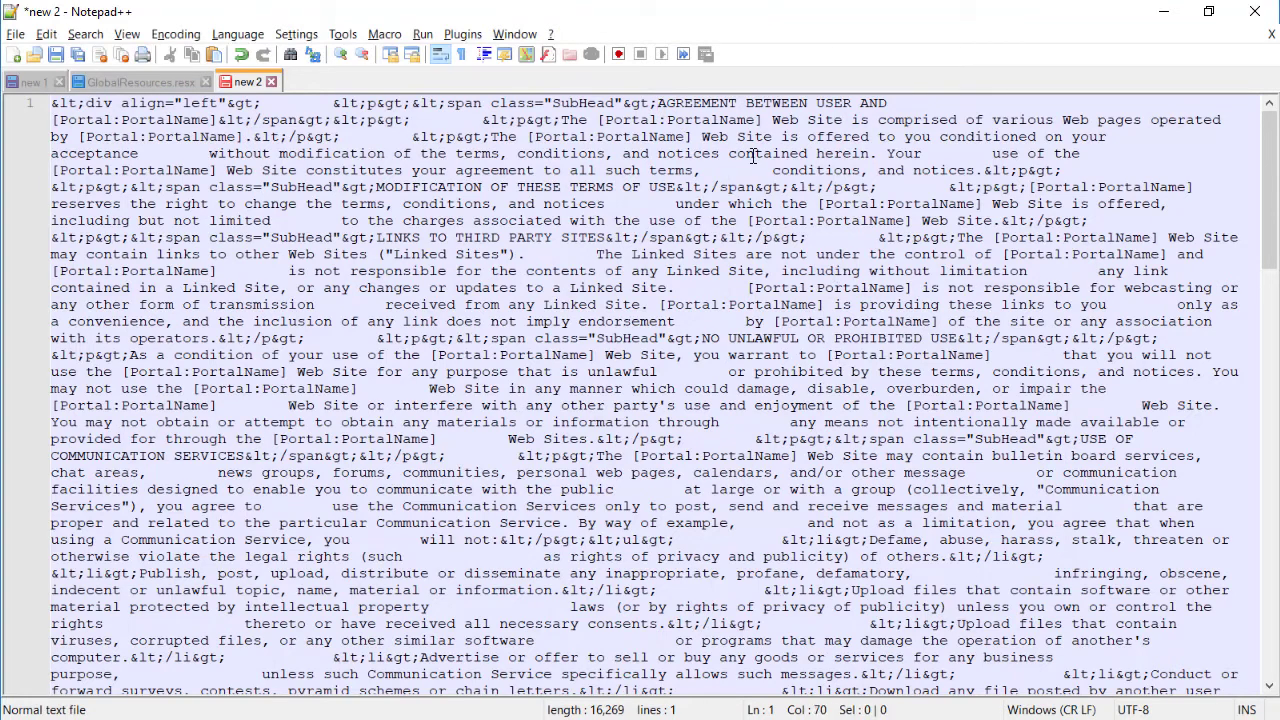
pyautogui.write('LINE1 -')
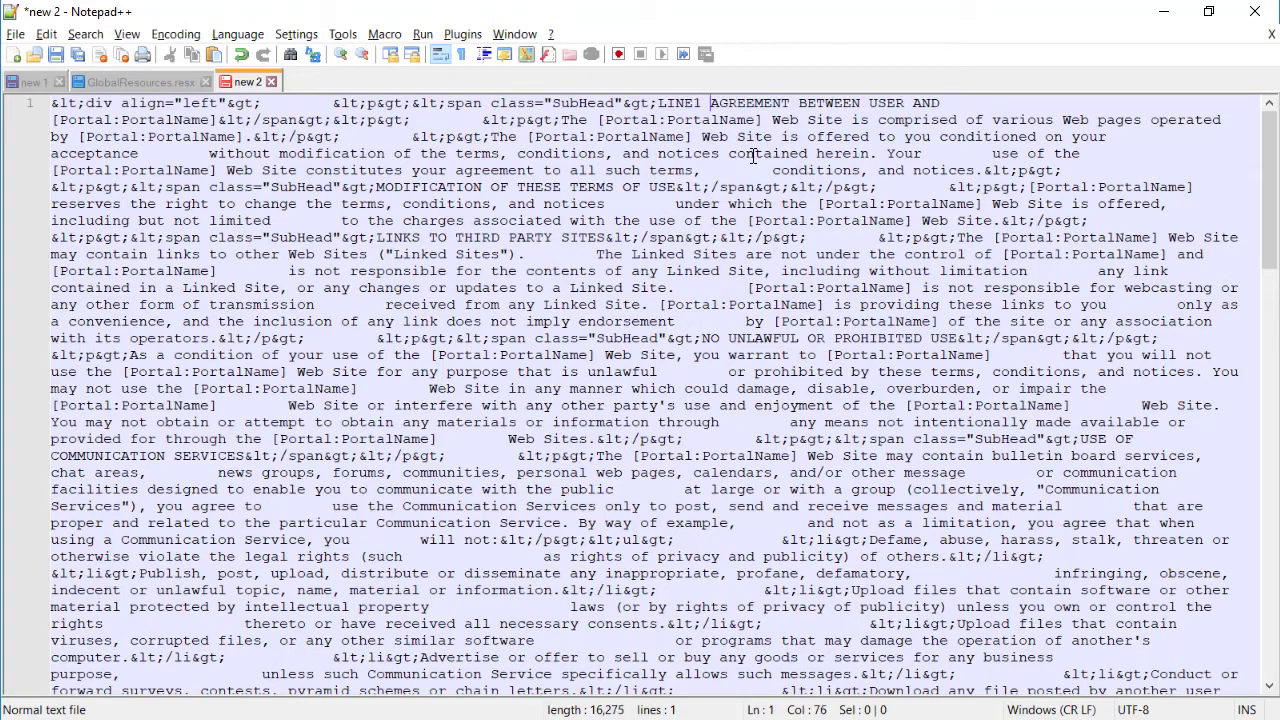
pyautogui.hotkey('ctrl', 'a')
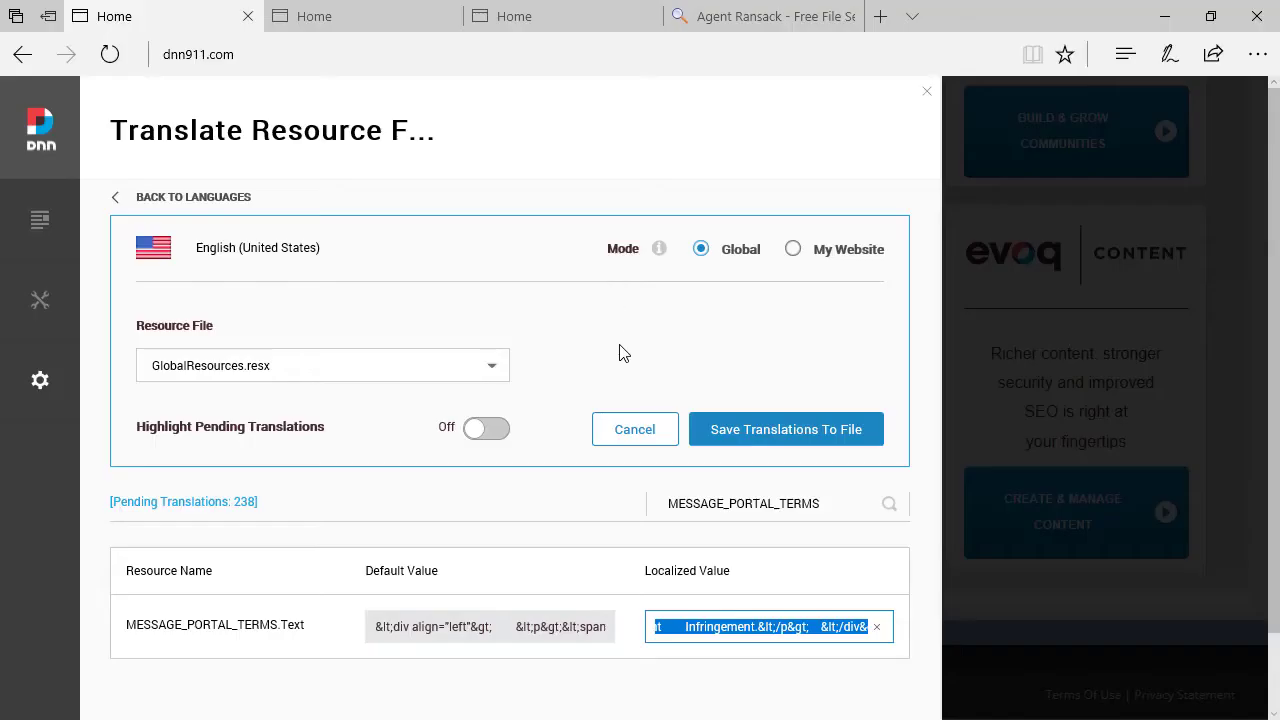
# Paste the LINE1-prefixed terms text as the localized value and save it to GlobalResources.resx
pyautogui.hotkey('ctrl', 'v')
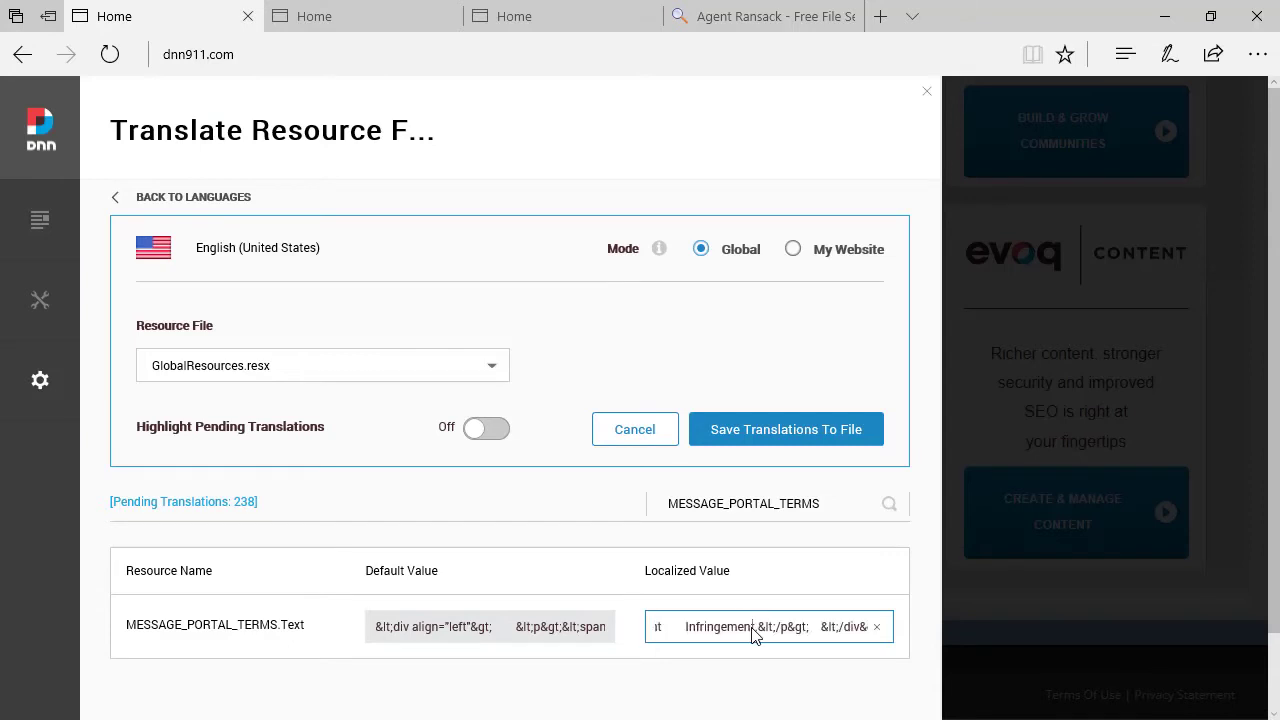
pyautogui.hotkey('ctrl', 'a')
pyautogui.hotkey('ctrl', 'shift', 'Right')
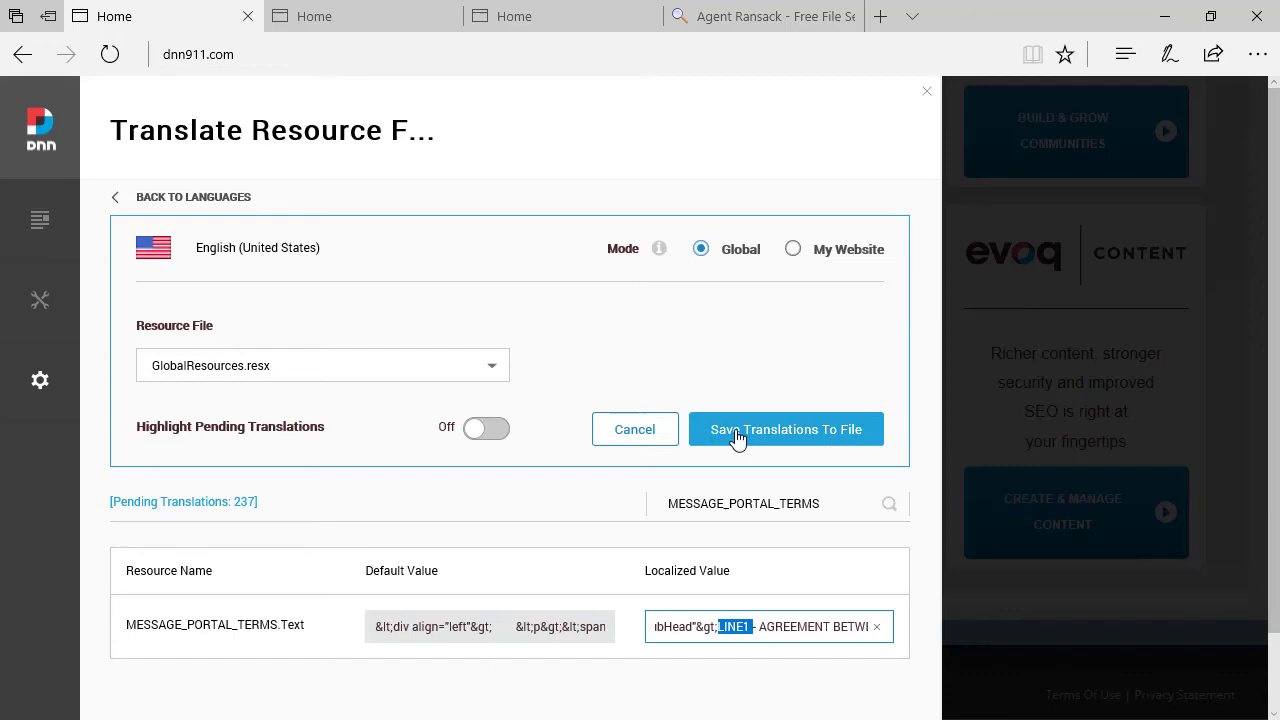
pyautogui.click(777, 440)
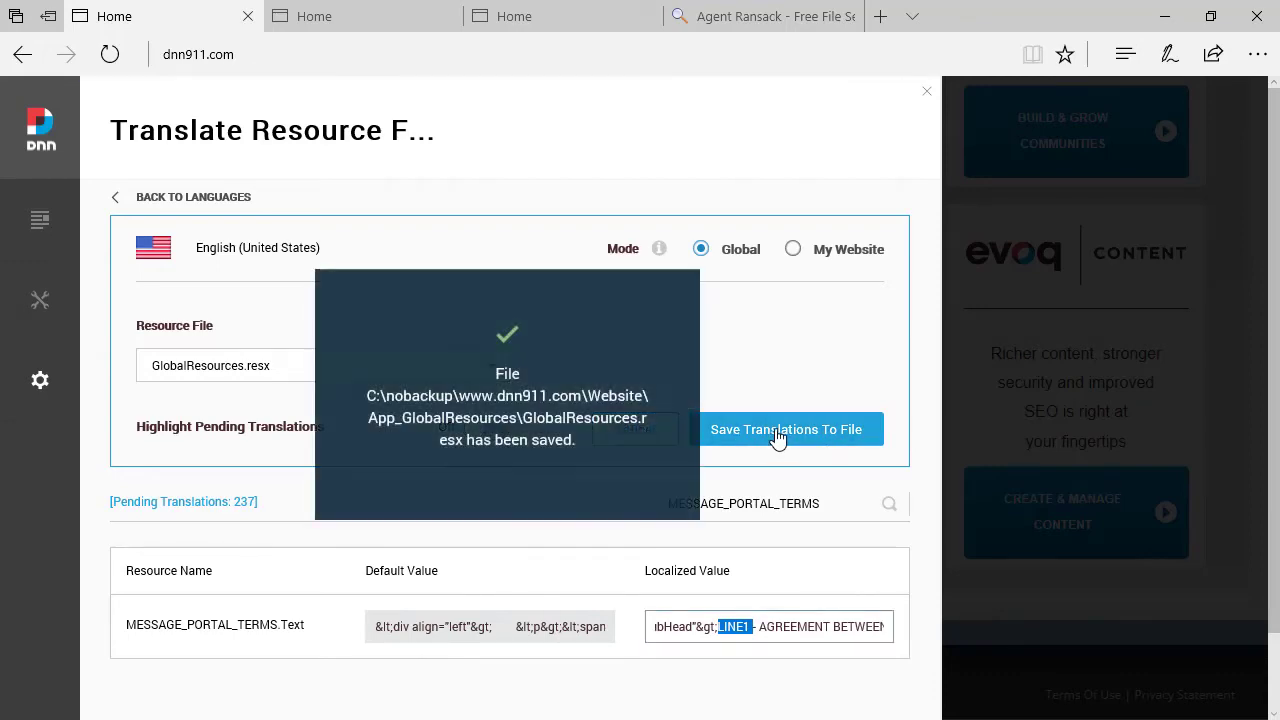
pyautogui.click(352, 14)
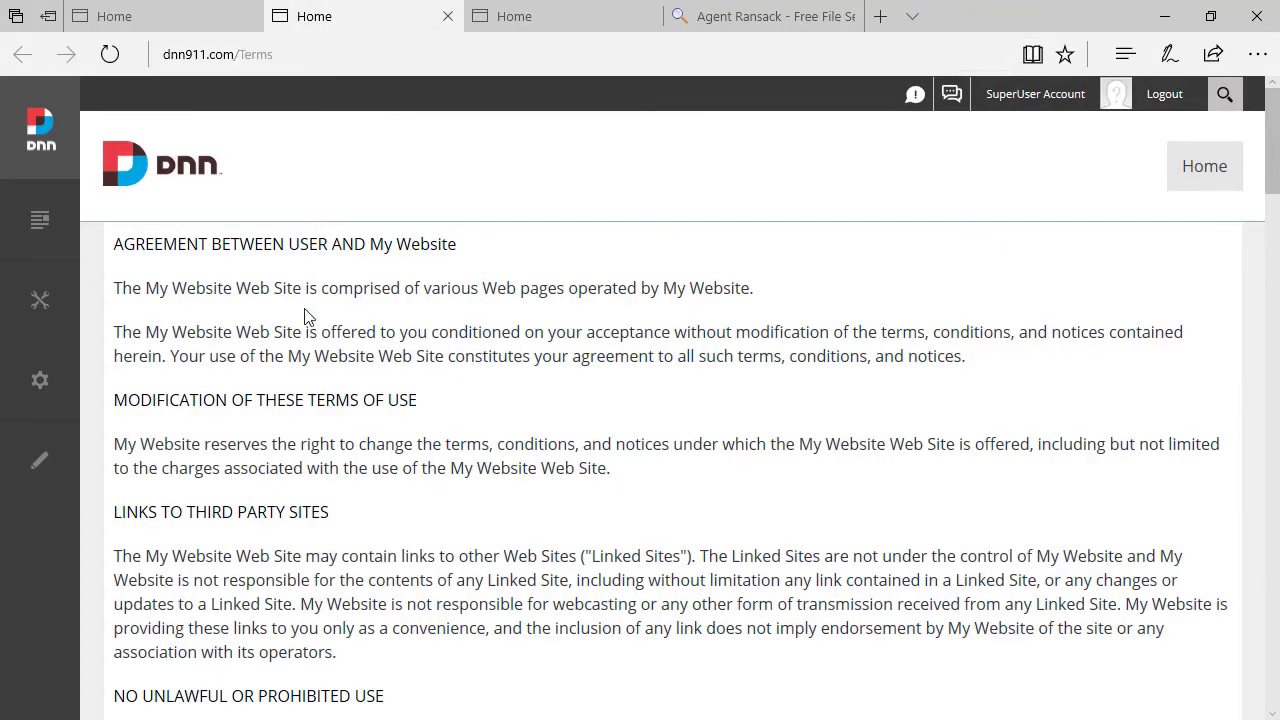
# Reload the Terms page and confirm its heading reads 'LINE1 - AGREEMENT BETWEEN USER AND My Website'
pyautogui.press('F5')
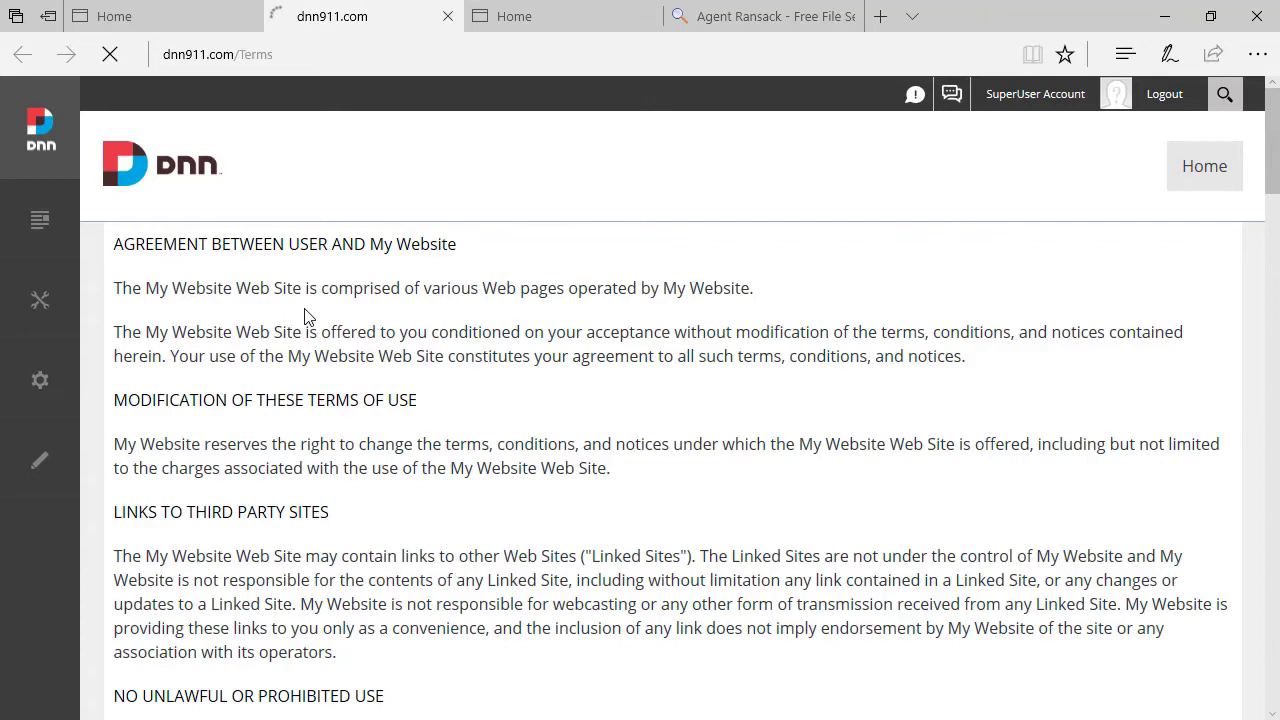
pyautogui.click(40, 380)
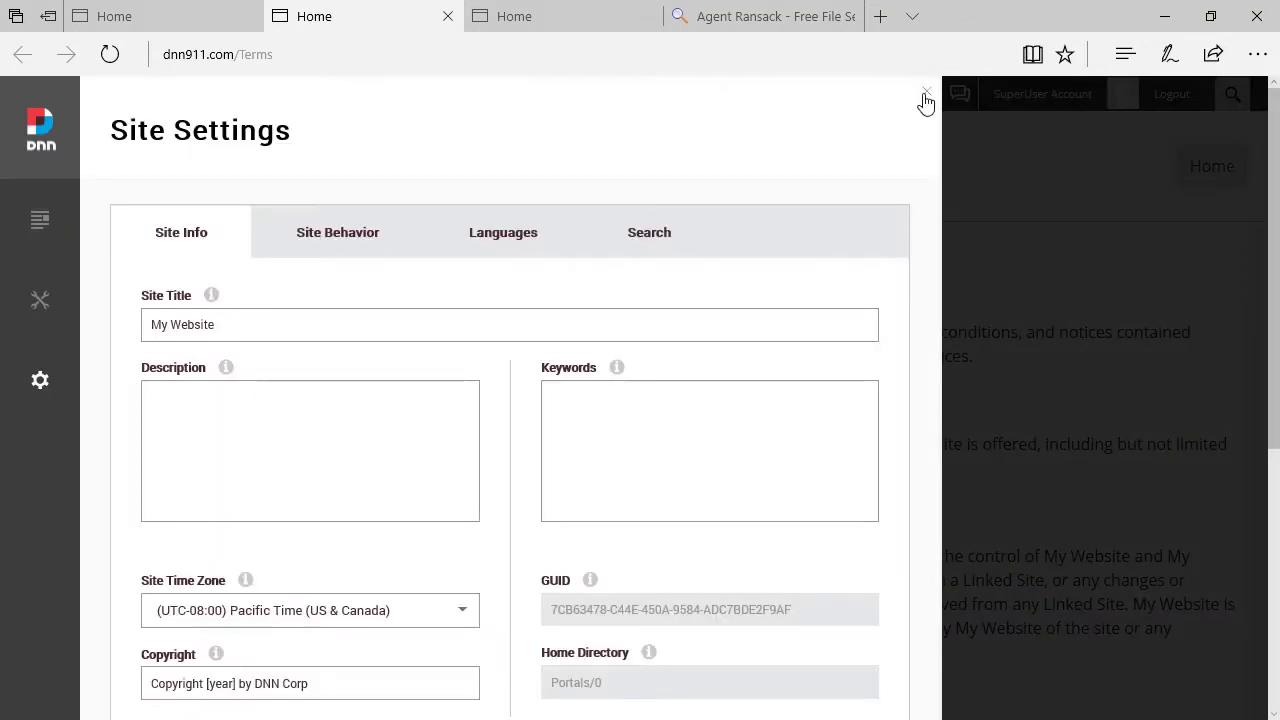
pyautogui.click(924, 100)
pyautogui.moveTo(171, 248); pyautogui.dragTo(121, 245)
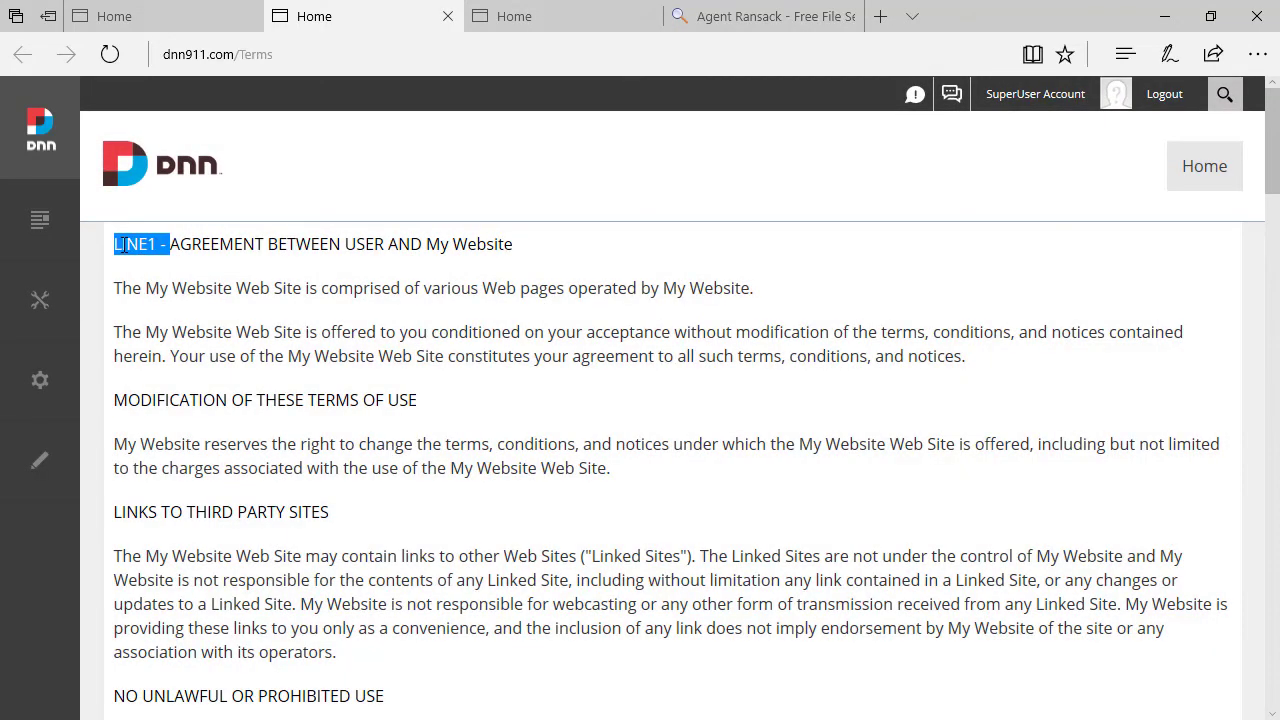
pyautogui.click(533, 18)
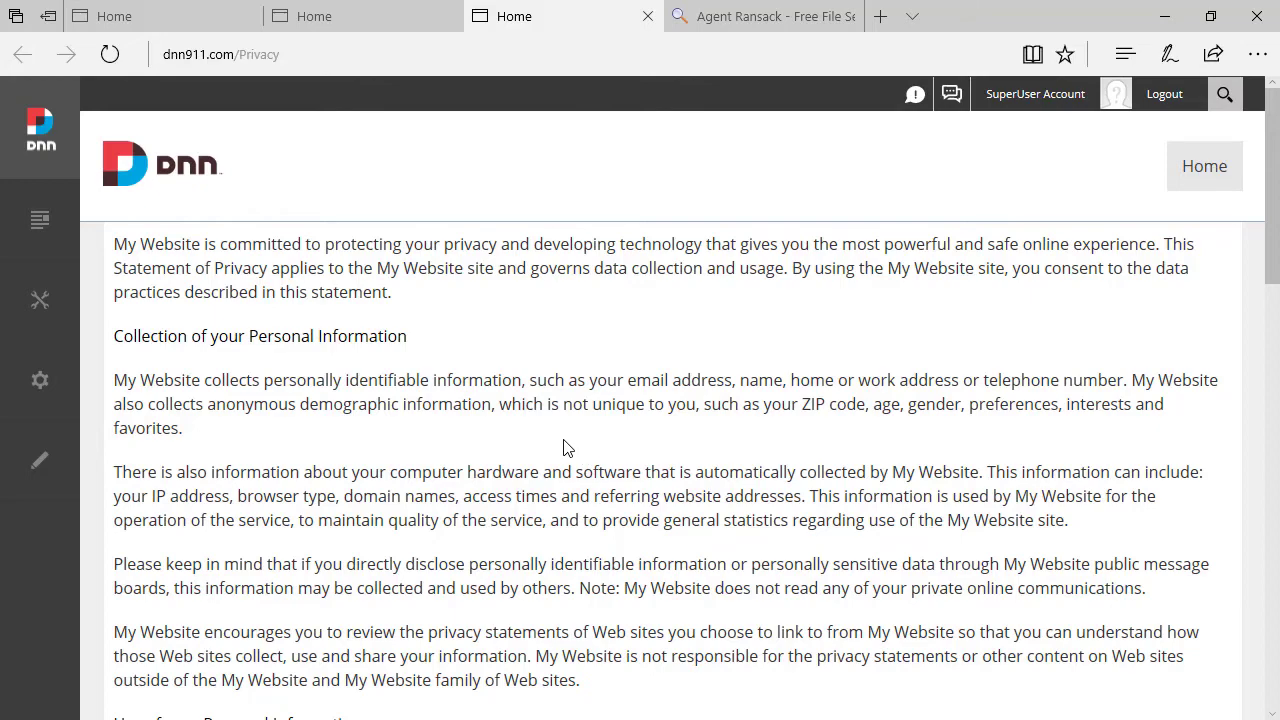
pyautogui.click(337, 27)
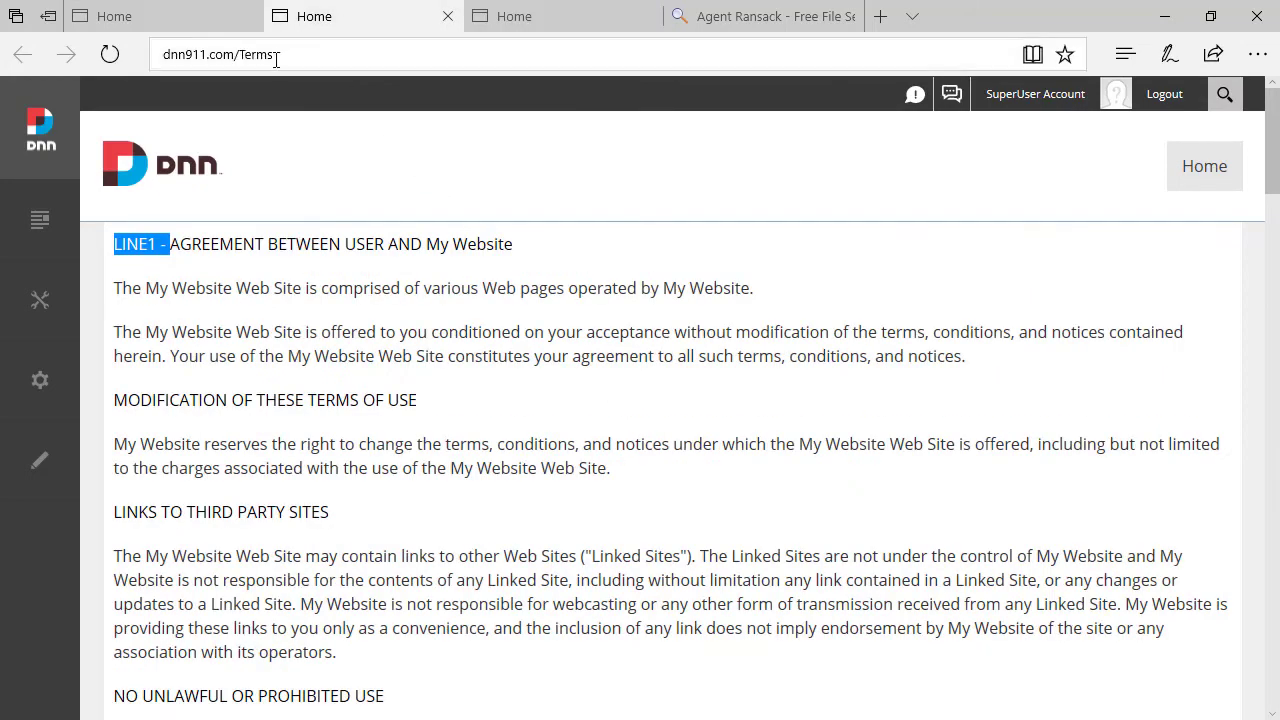
pyautogui.click(210, 28)
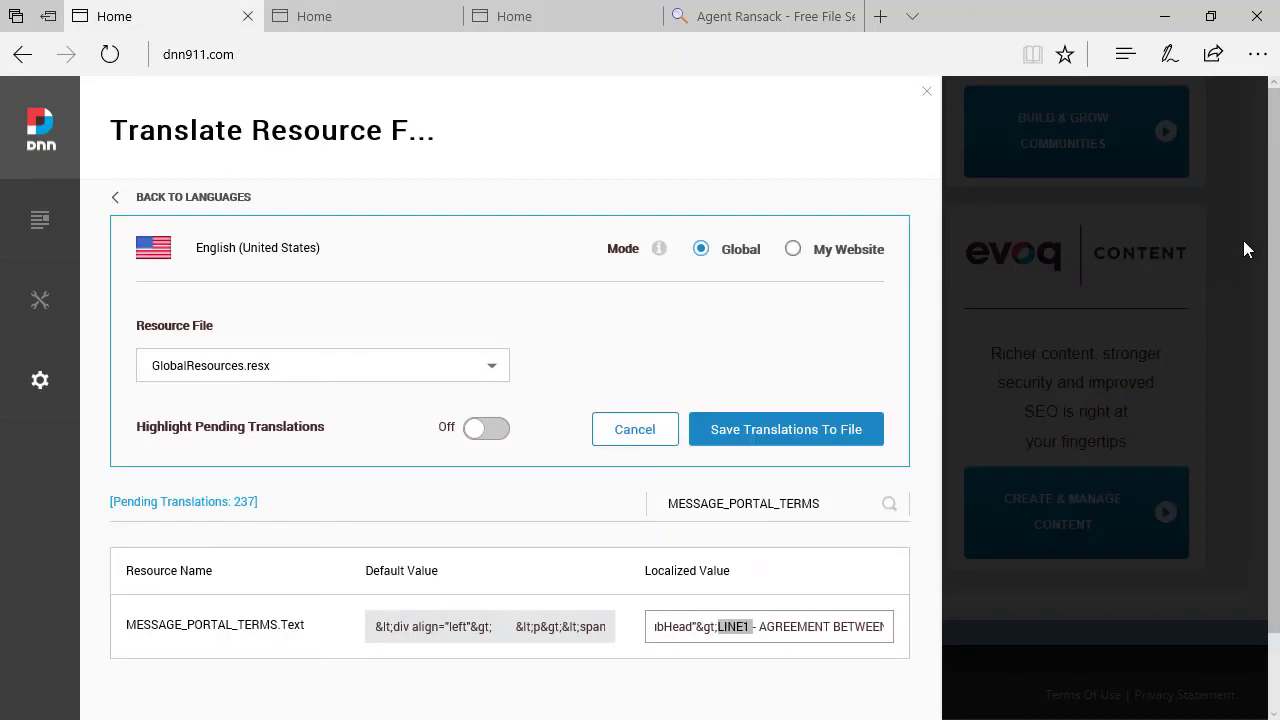
pyautogui.scroll(3, 1237, 256)
pyautogui.scroll(3, 1233, 282)
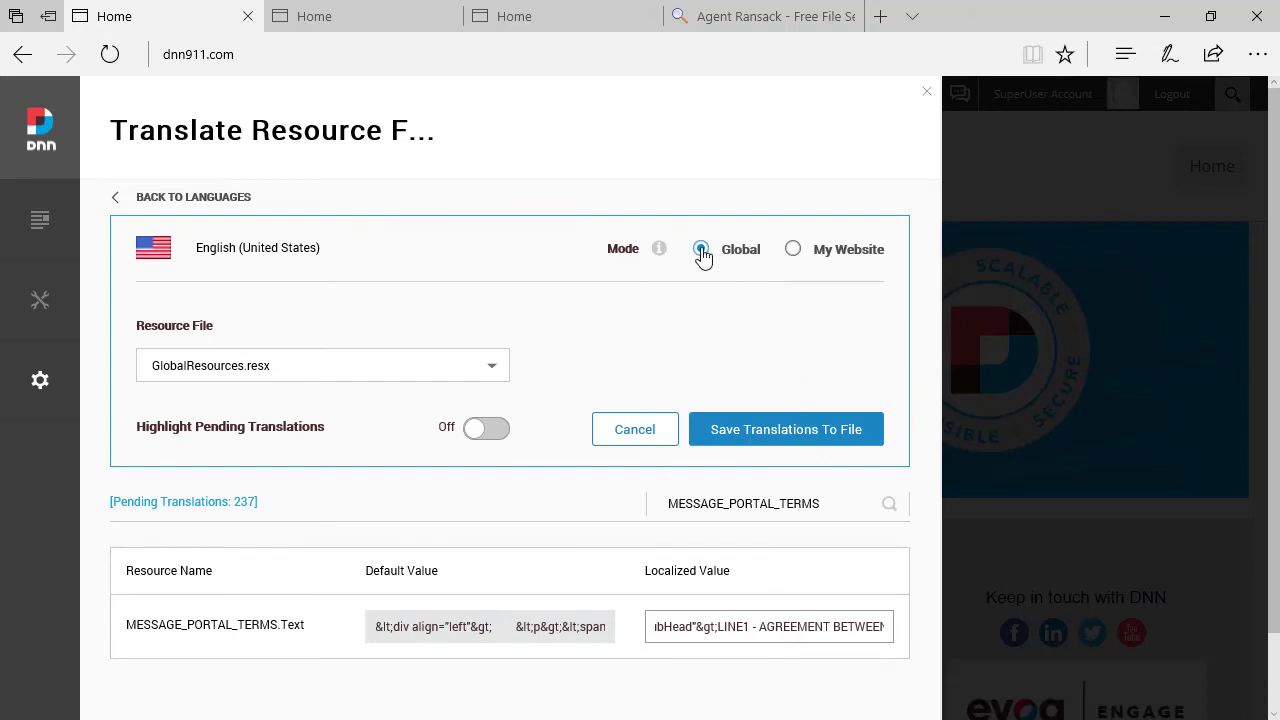
# Switch the translator to My Website mode, loading GlobalResources.Portal-0.resx with 238 pending
pyautogui.click(794, 254)
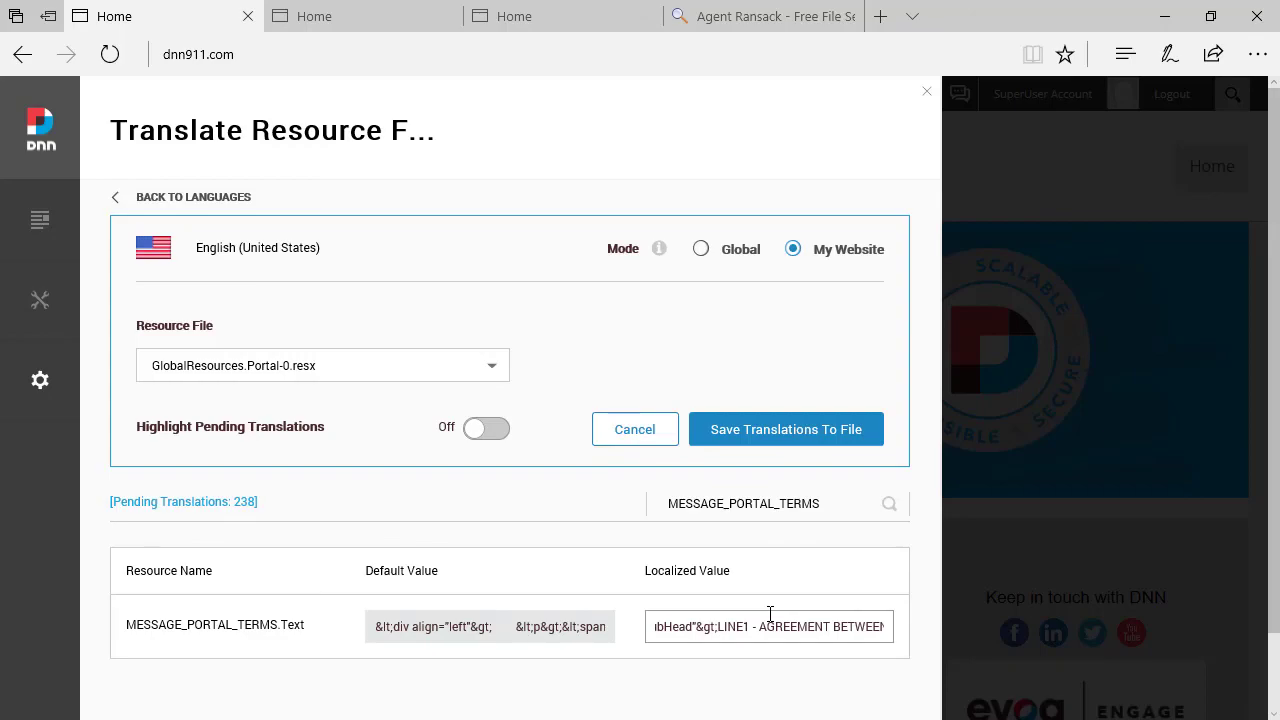
pyautogui.hotkey('alt', 'Tab')
pyautogui.click(1171, 11)
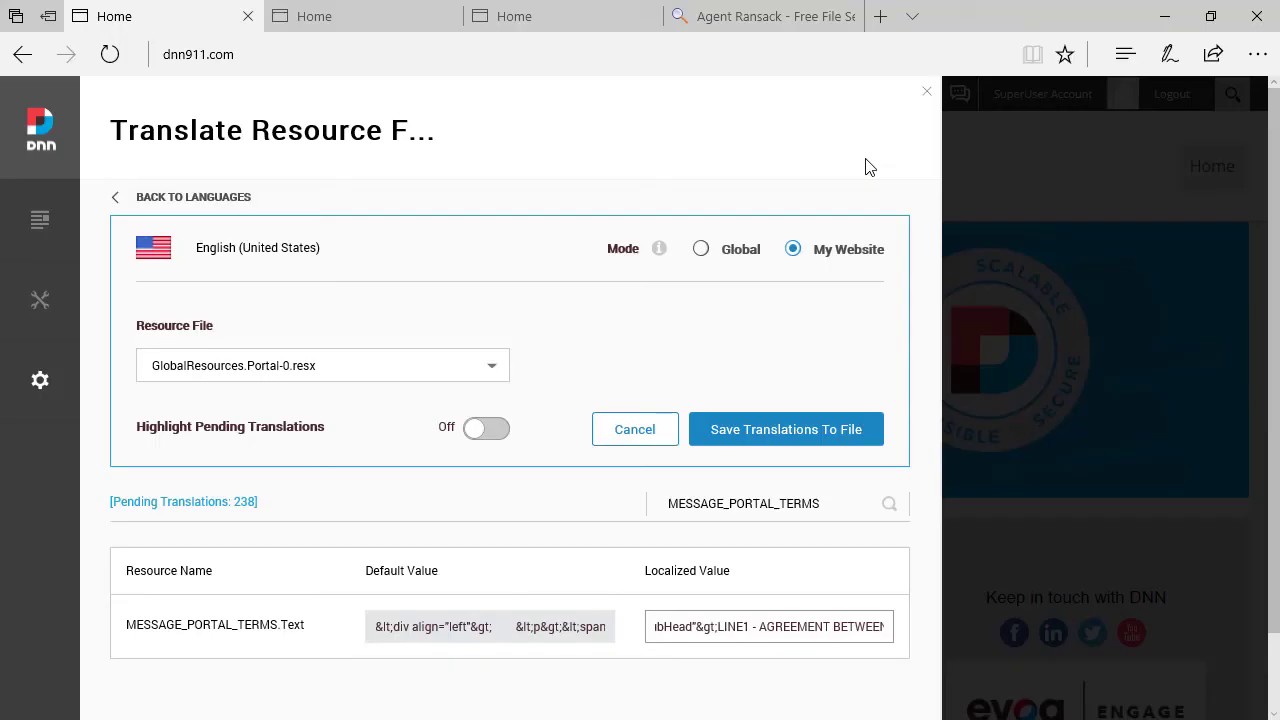